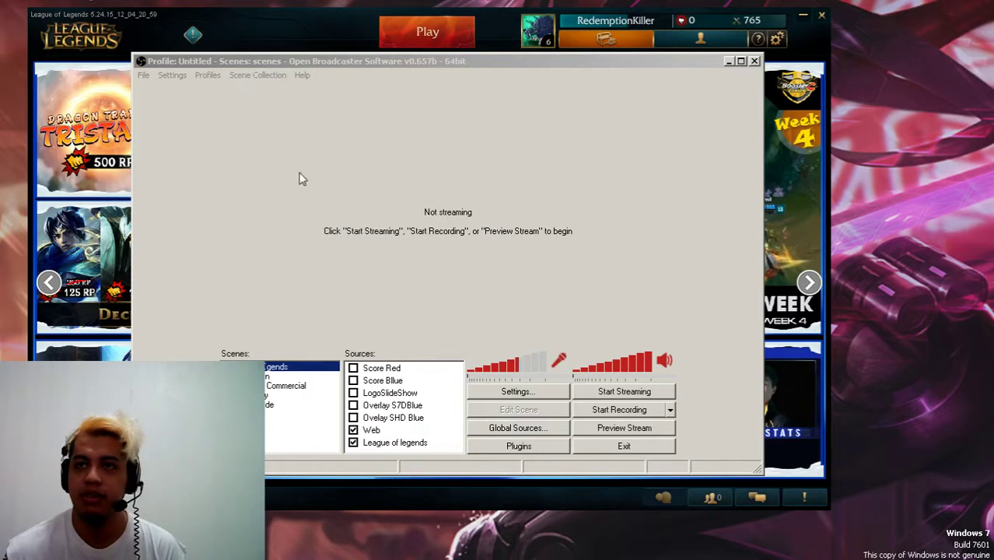
# - Rearrange the OBS and League client windows, ending with OBS in front
pyautogui.moveTo(330, 60); pyautogui.dragTo(419, 70)
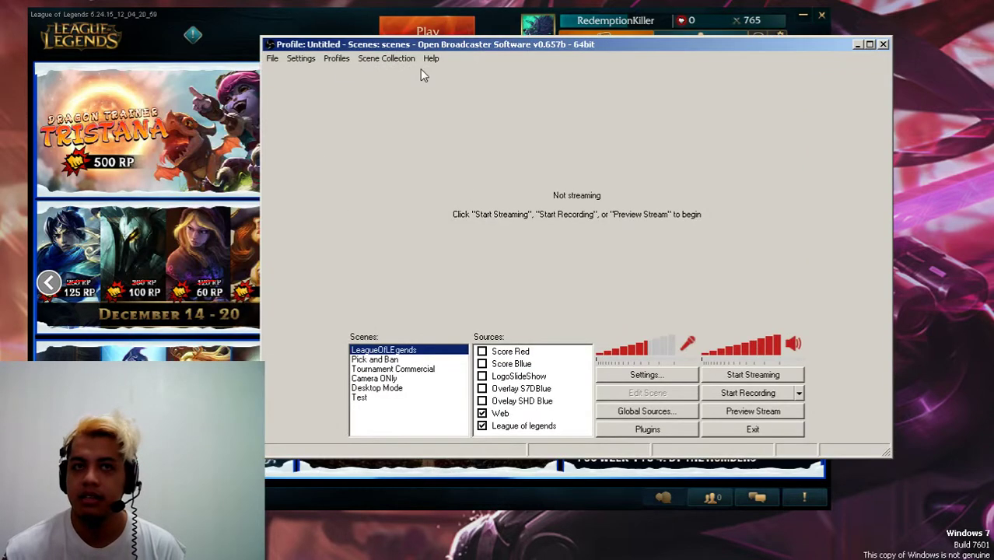
pyautogui.click(241, 23)
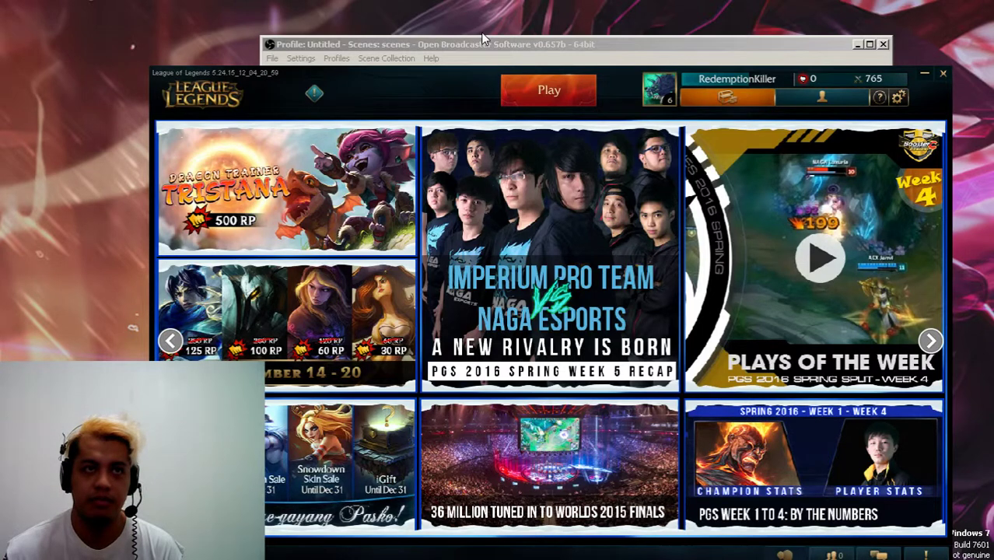
pyautogui.moveTo(421, 77); pyautogui.dragTo(459, 30)
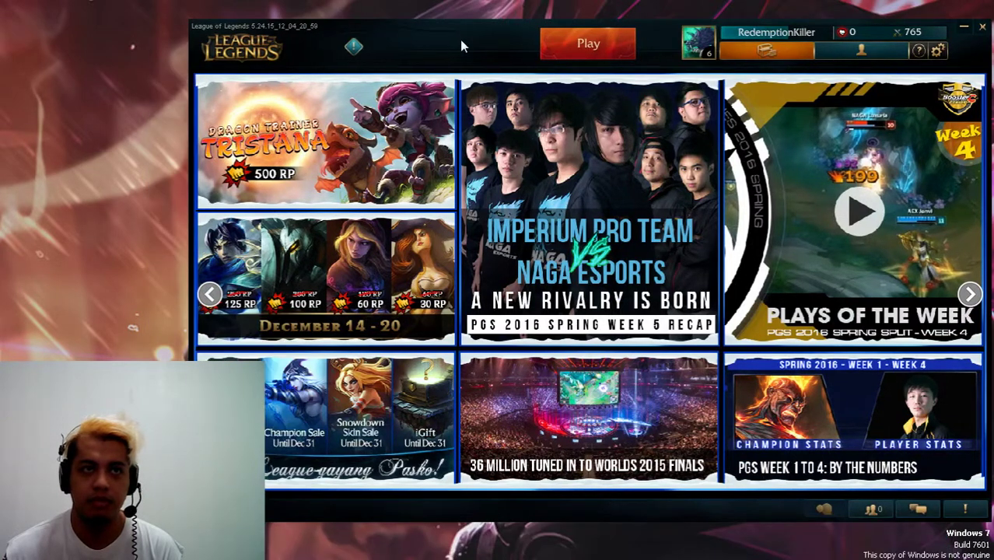
pyautogui.click(964, 27)
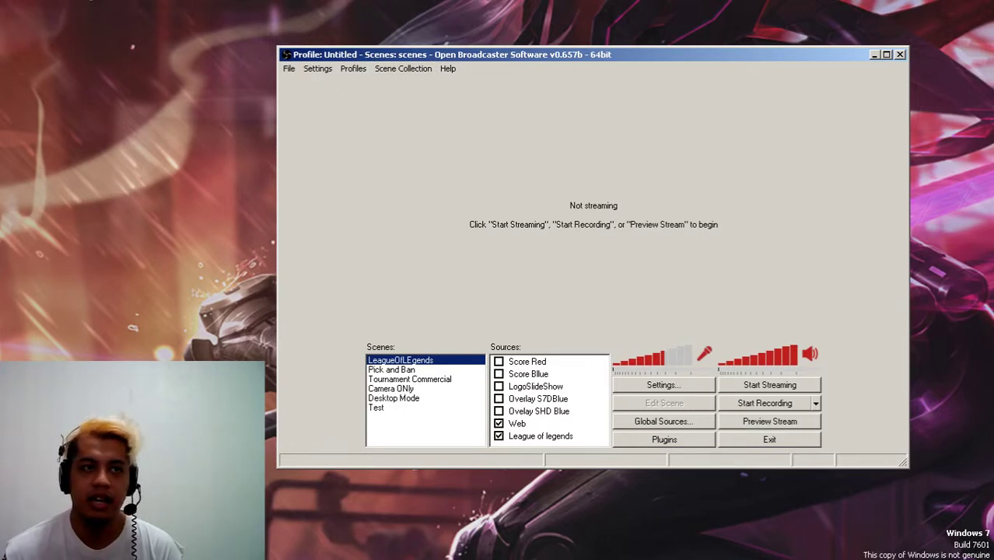
pyautogui.hotkey('alt', 'Tab')
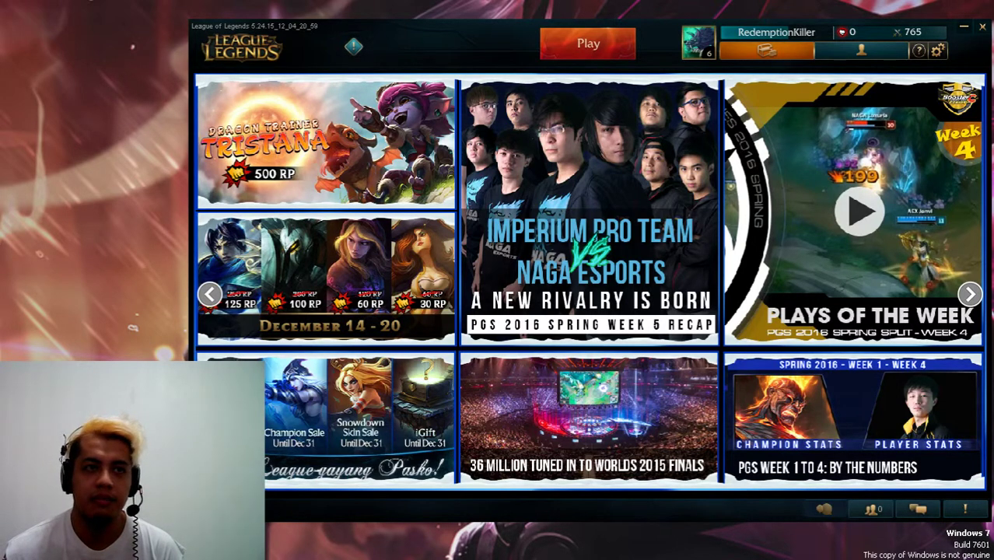
pyautogui.hotkey('alt', 'Tab')
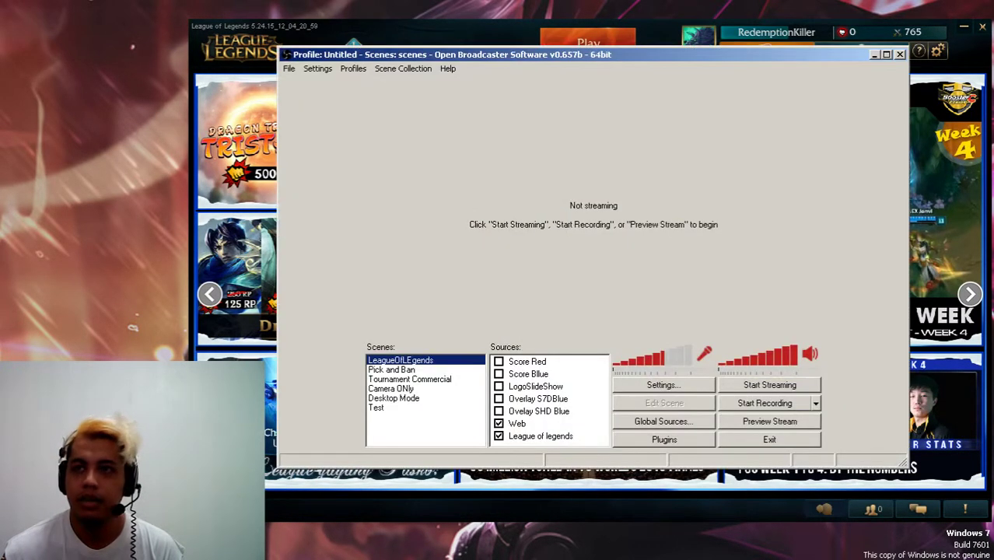
# - Start the stream preview and hide the Image overlay in the Pick and Ban scene
pyautogui.click(755, 426)
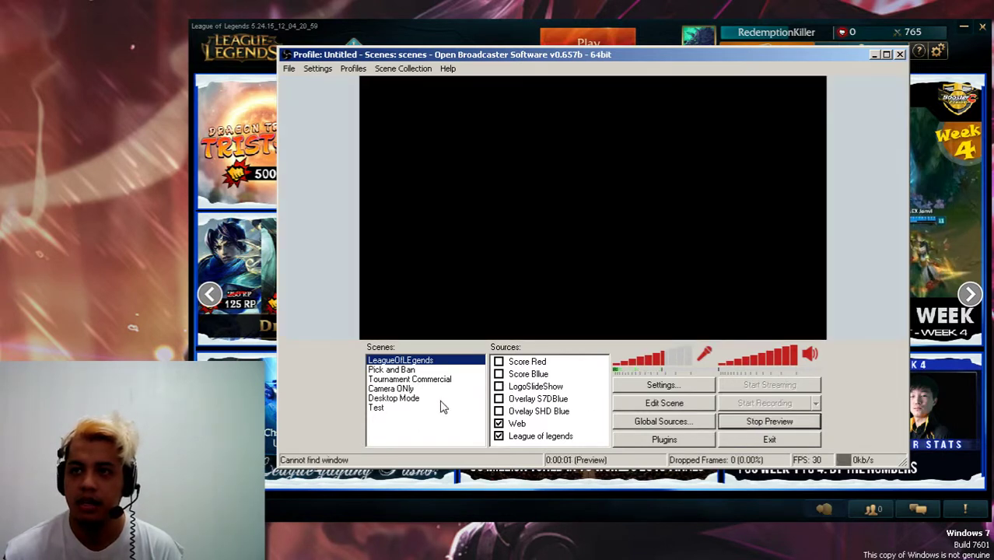
pyautogui.click(405, 371)
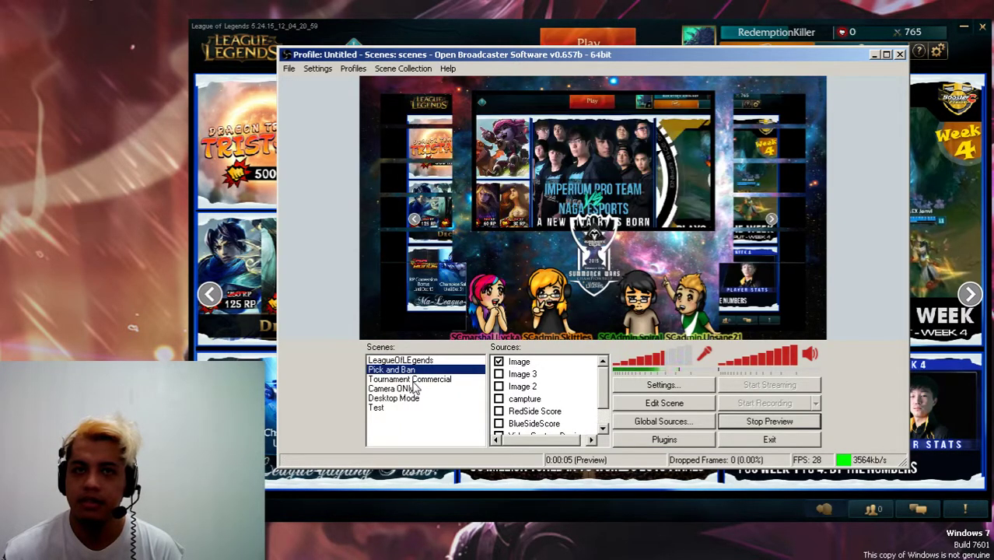
pyautogui.click(498, 361)
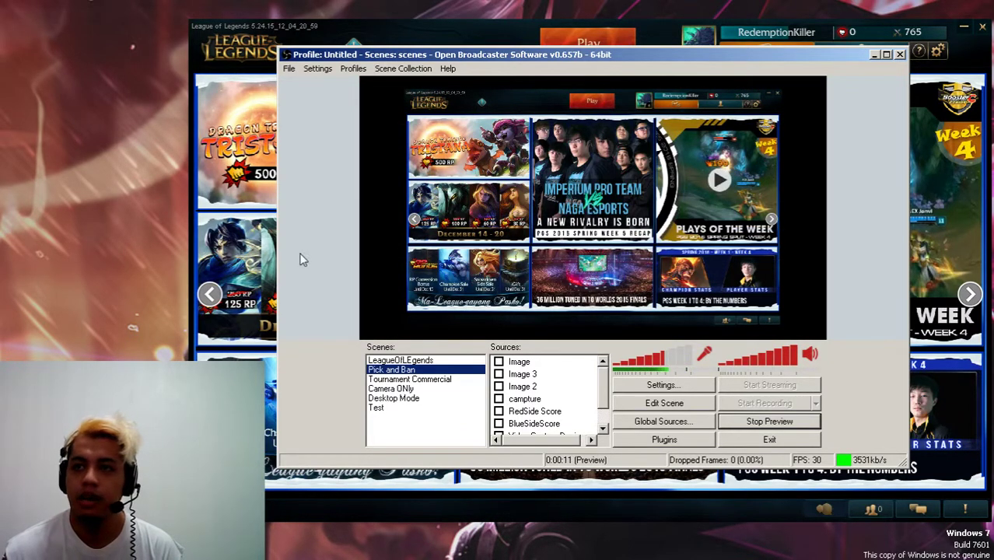
# - Switch to the Test scene and turn off its 41564 and Image sources
pyautogui.click(407, 399)
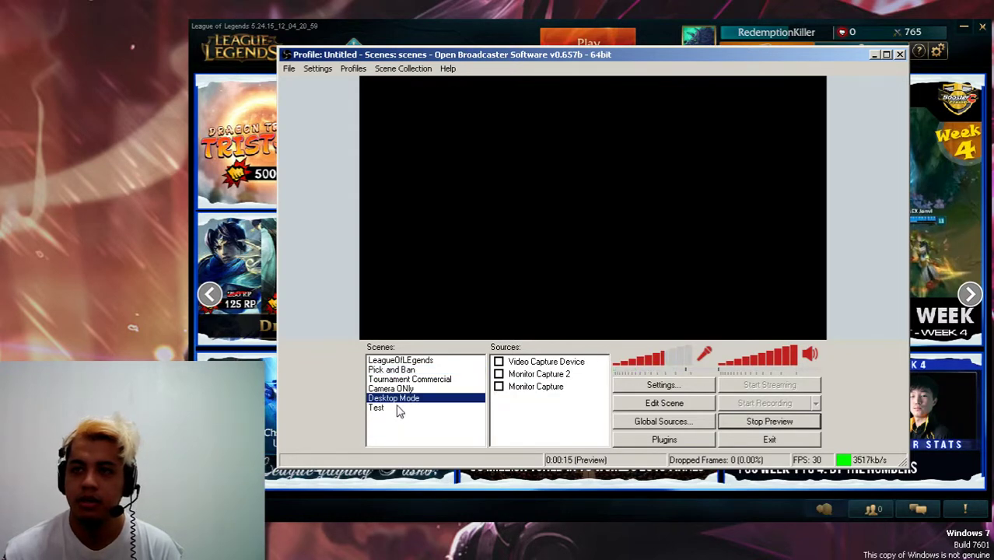
pyautogui.click(399, 408)
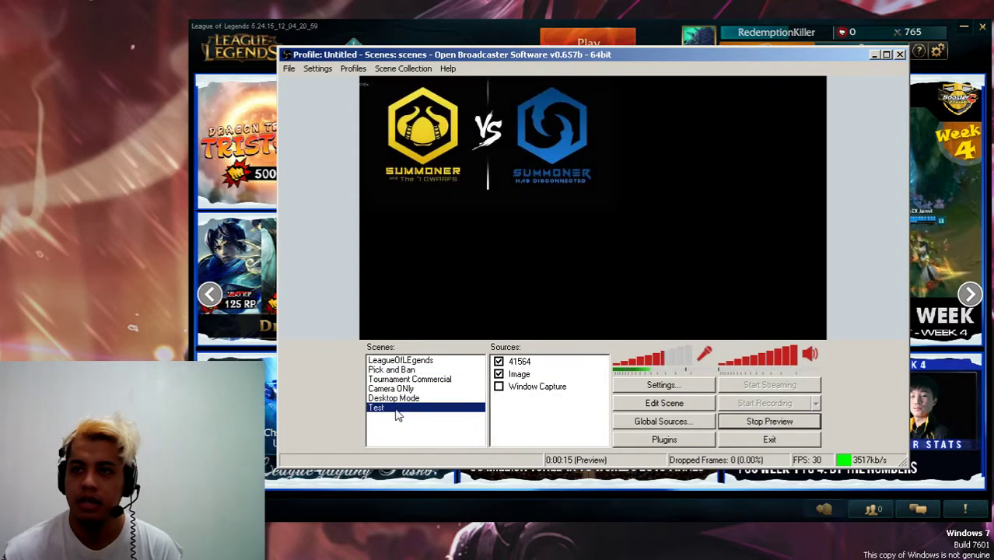
pyautogui.click(499, 373)
pyautogui.click(498, 361)
# - Add a Monitor Capture source with default name and settings to Test, then minimise OBS
pyautogui.rightClick(514, 413)
pyautogui.moveTo(538, 420)
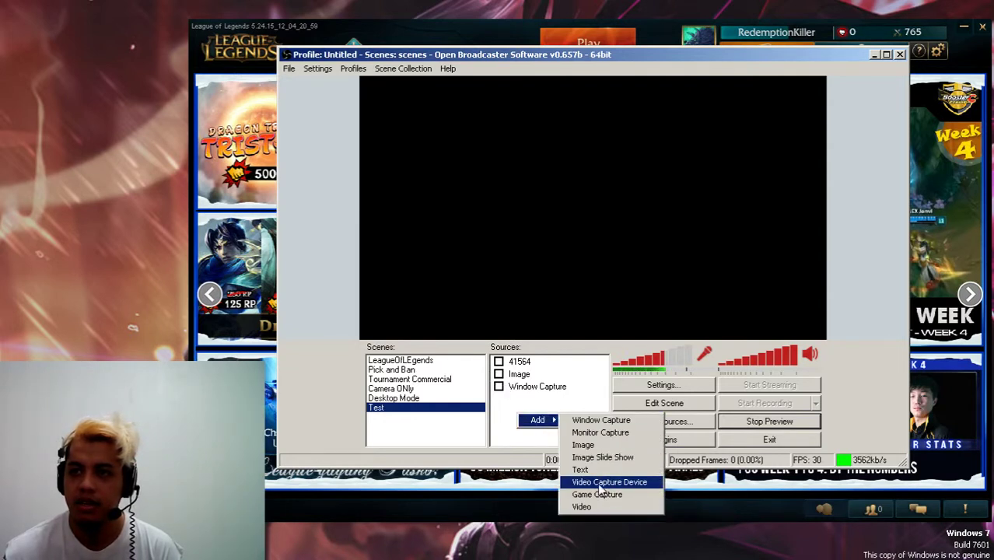
pyautogui.click(599, 432)
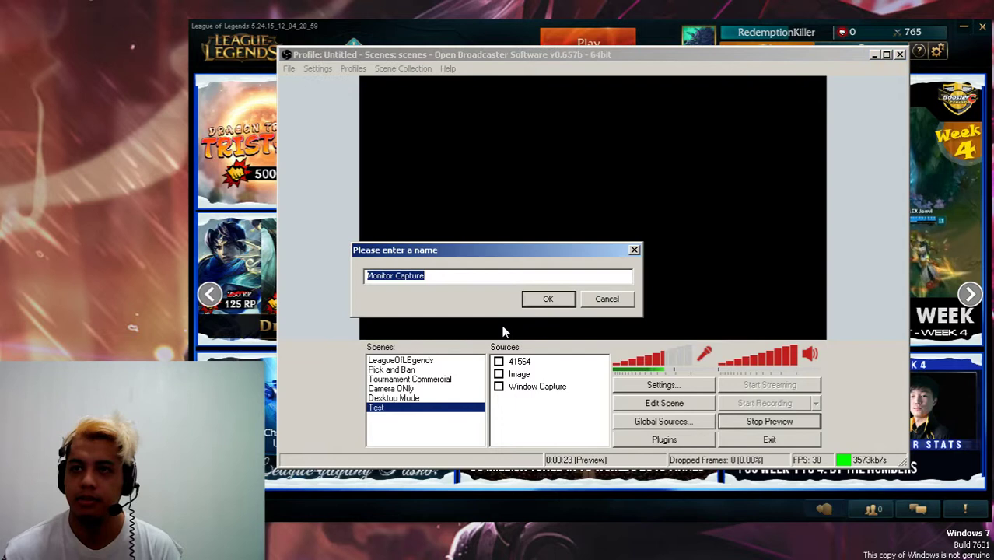
pyautogui.click(531, 303)
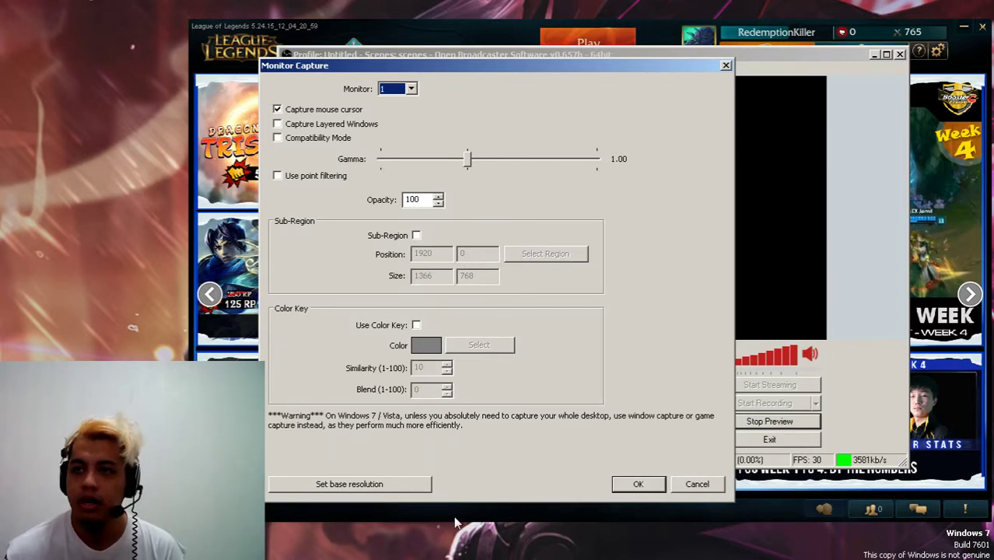
pyautogui.click(639, 485)
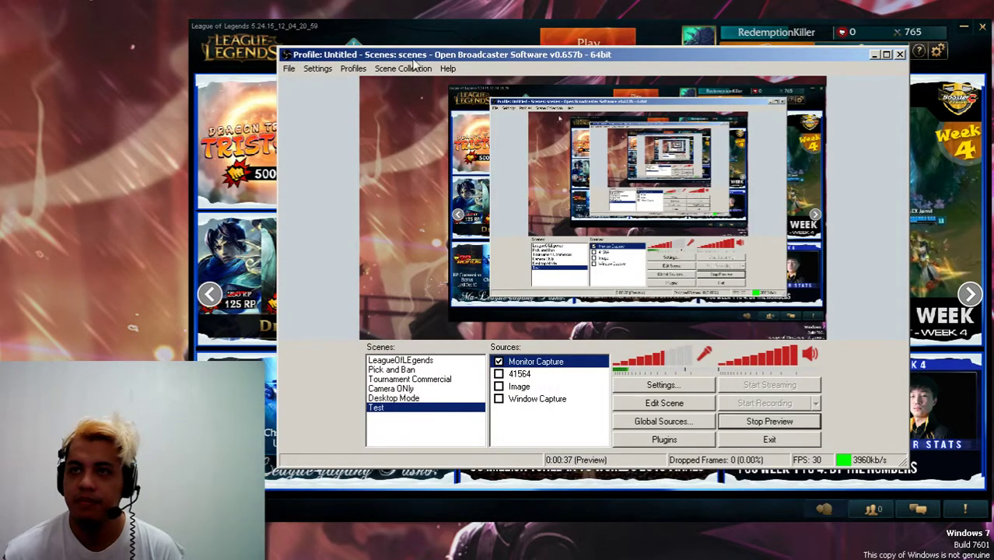
pyautogui.moveTo(852, 53); pyautogui.dragTo(687, 45)
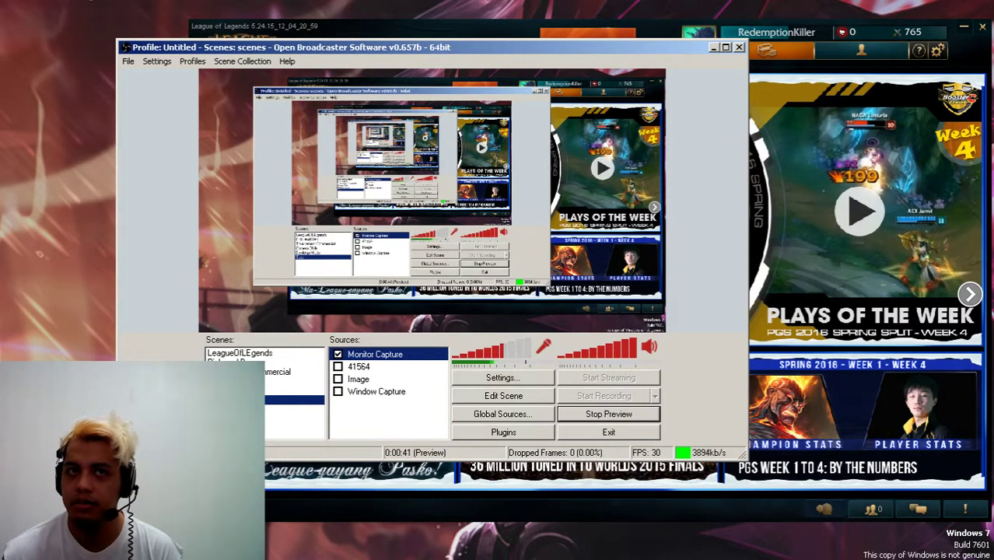
pyautogui.click(713, 48)
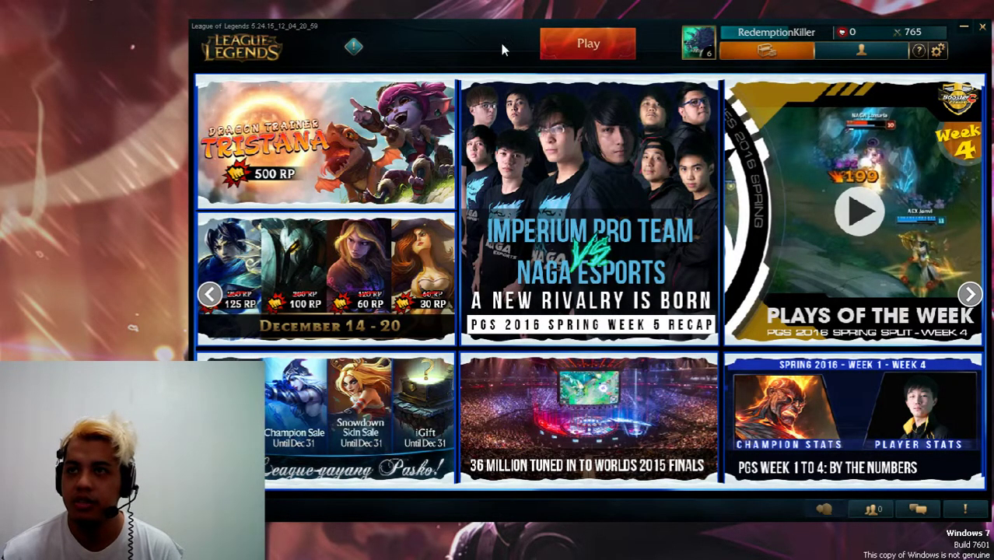
pyautogui.moveTo(434, 34); pyautogui.dragTo(379, 27)
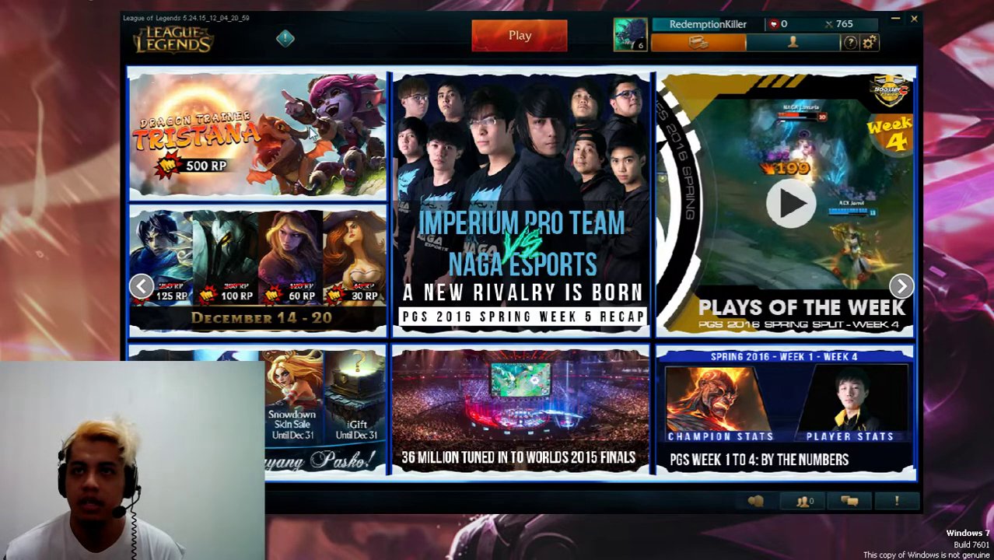
# - Re-enable the Monitor Capture source in OBS, then return to the League client
pyautogui.hotkey('alt', 'Tab')
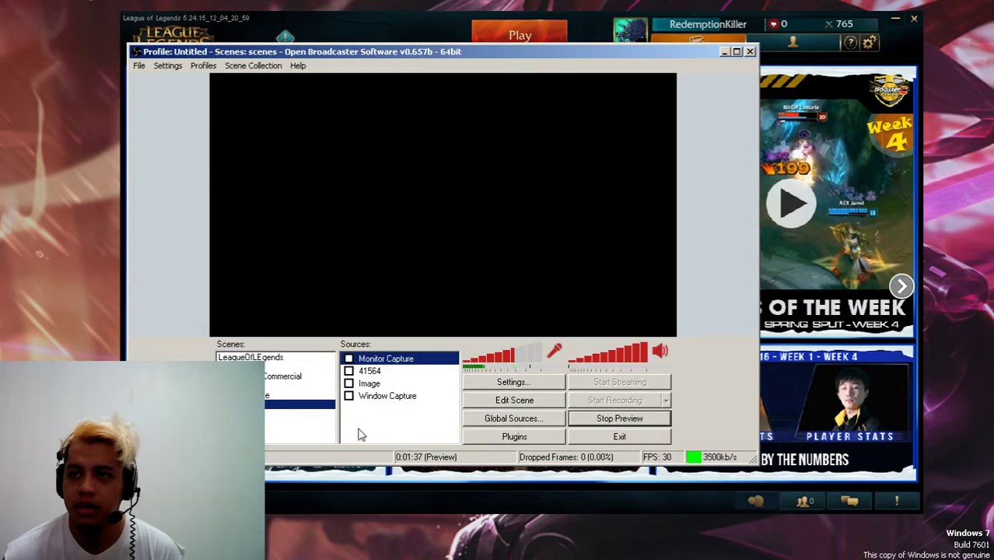
pyautogui.rightClick(359, 423)
pyautogui.click(363, 423)
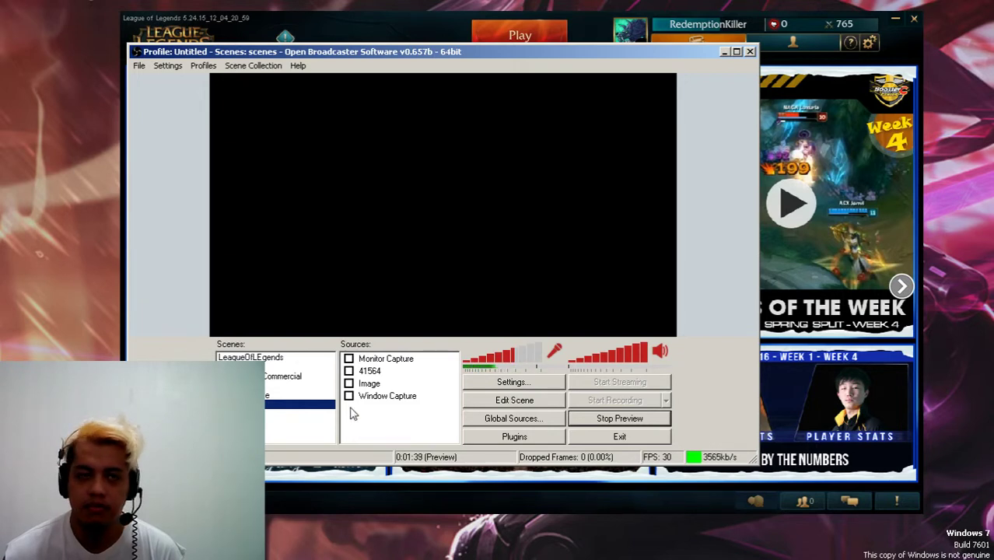
pyautogui.click(349, 359)
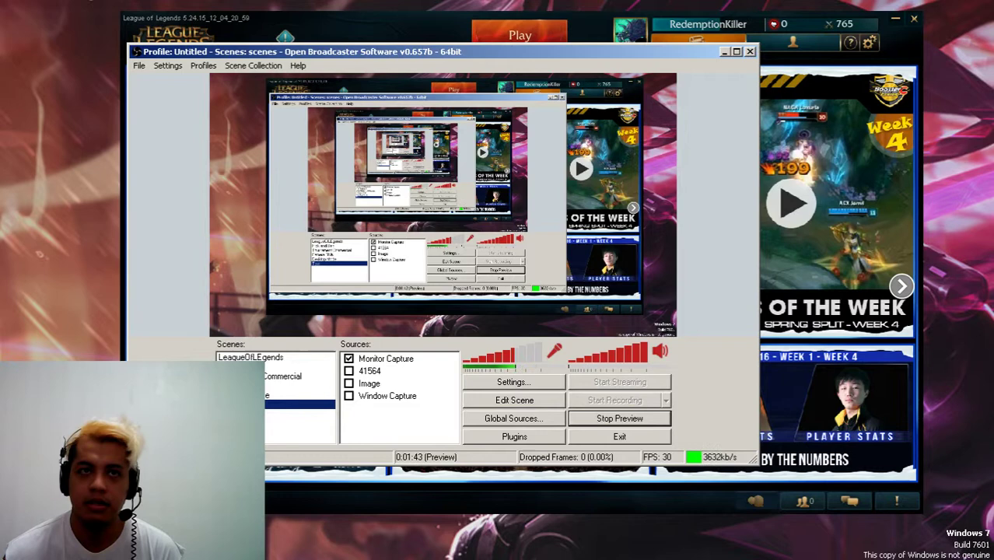
pyautogui.hotkey('alt', 'Tab')
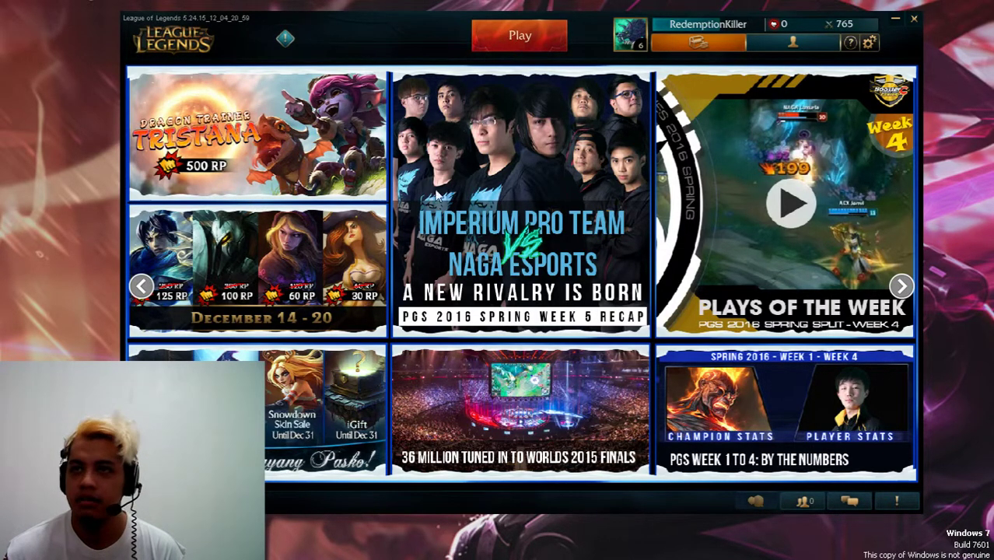
# - Add a Game Capture source named 'Launcher' targeting the League client to the Test scene
pyautogui.hotkey('alt', 'Tab')
pyautogui.rightClick(410, 407)
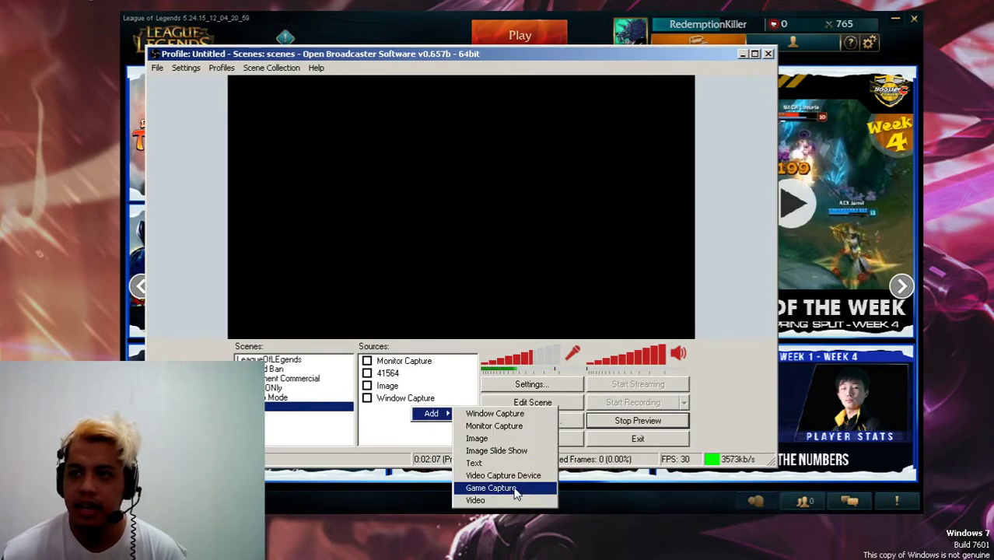
pyautogui.moveTo(430, 413)
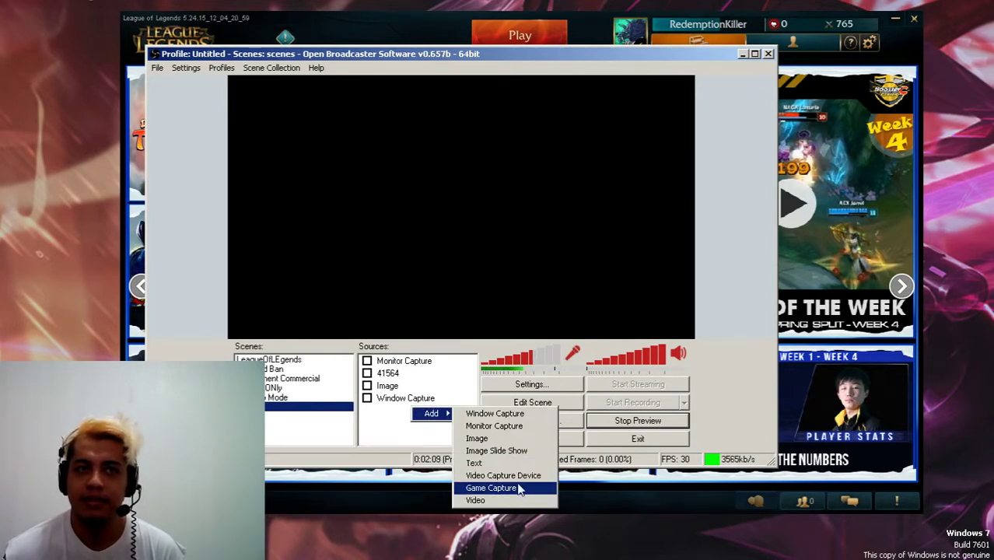
pyautogui.rightClick(381, 430)
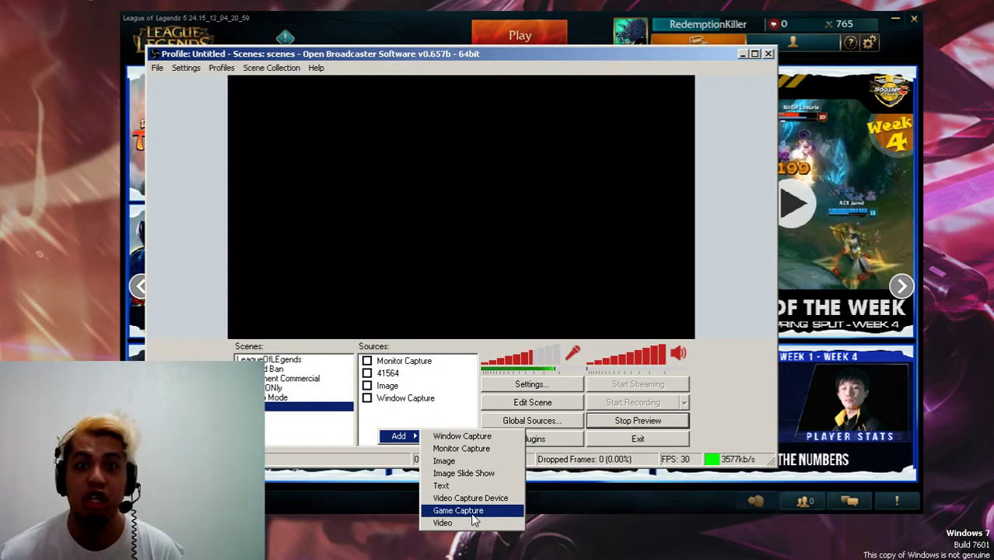
pyautogui.click(471, 511)
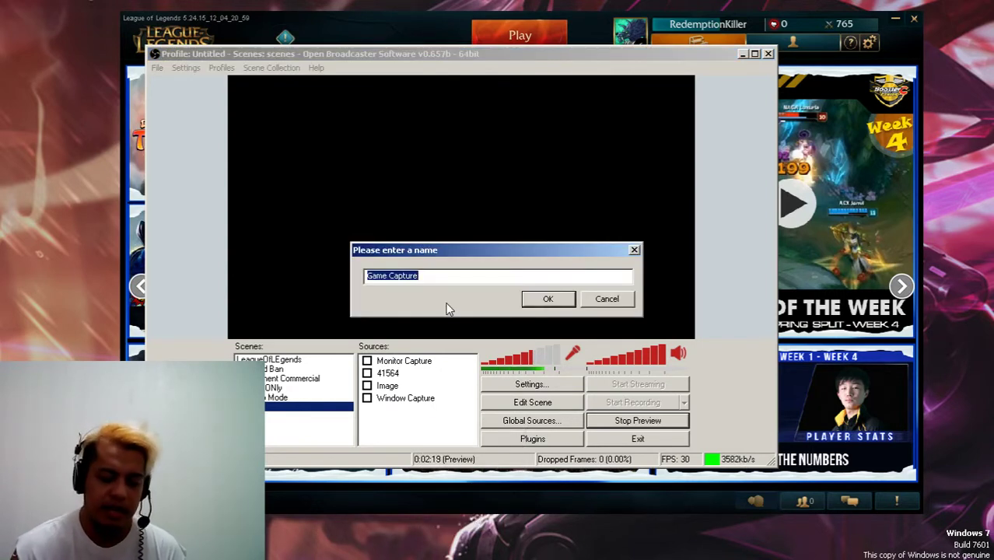
pyautogui.write('Launc')
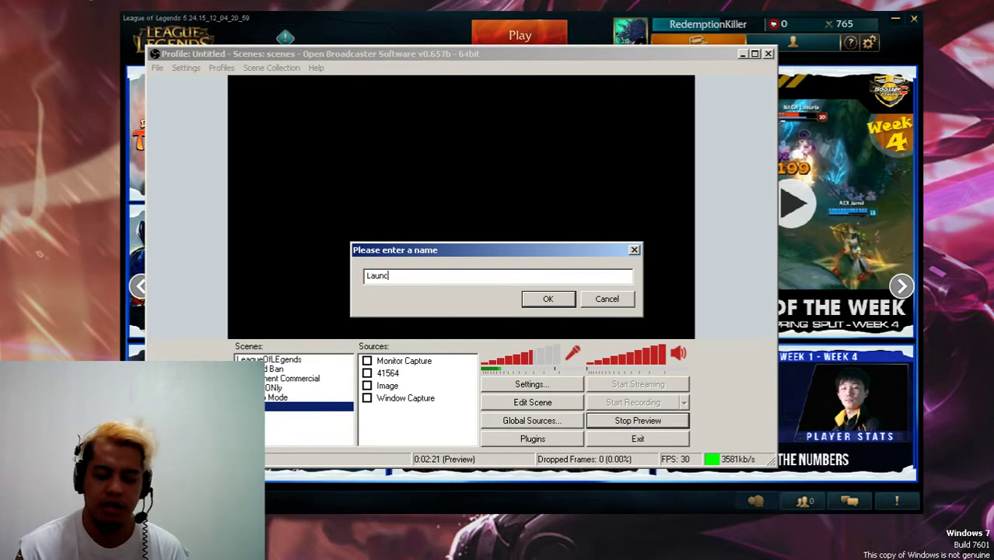
pyautogui.write('her')
pyautogui.press('Return')
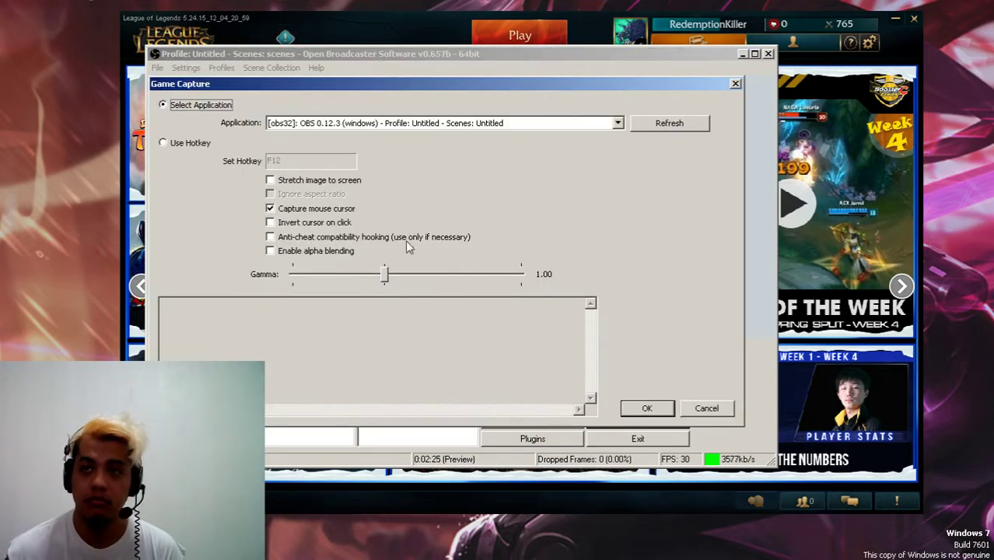
pyautogui.click(380, 124)
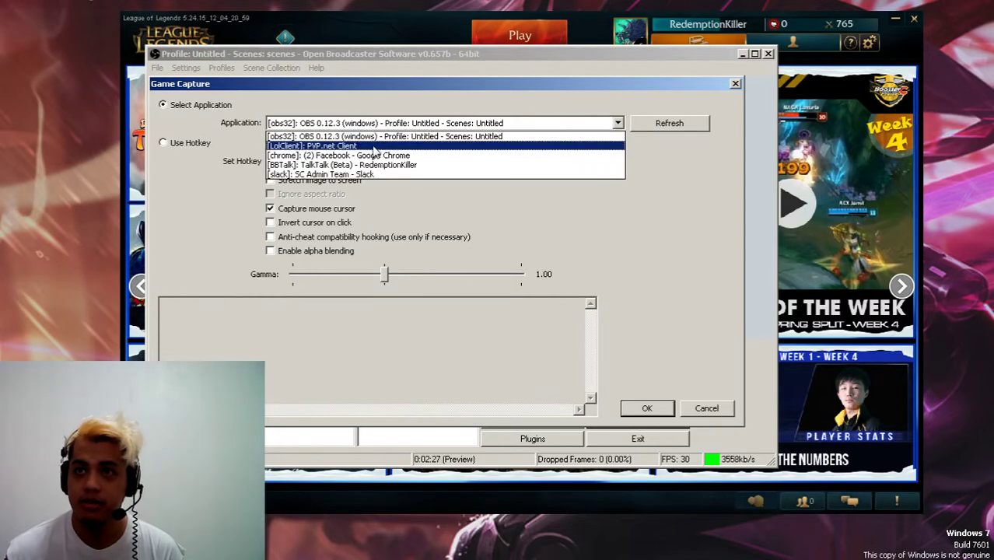
pyautogui.click(373, 147)
pyautogui.click(645, 408)
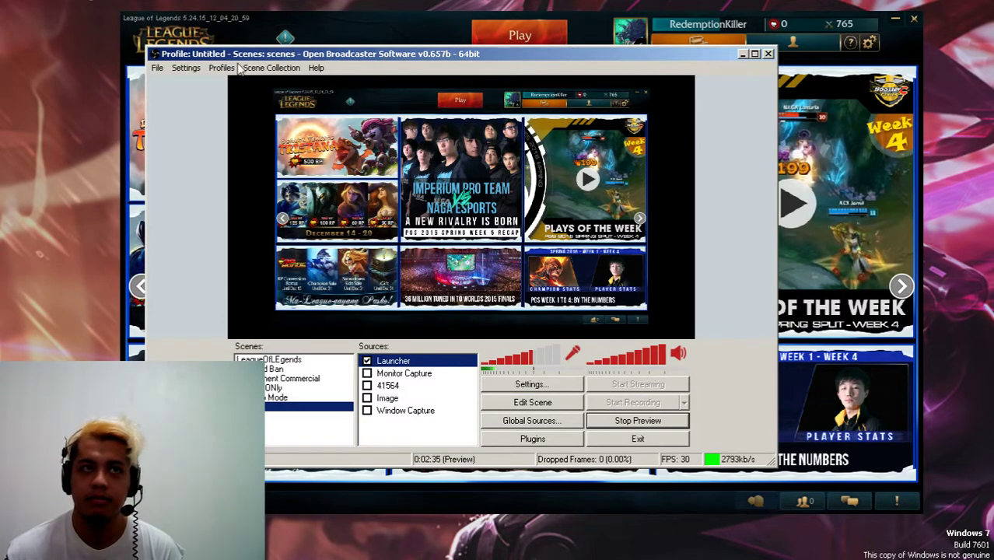
# - Move OBS aside, minimise the League client, and refocus the OBS window
pyautogui.moveTo(206, 53); pyautogui.dragTo(26, 47)
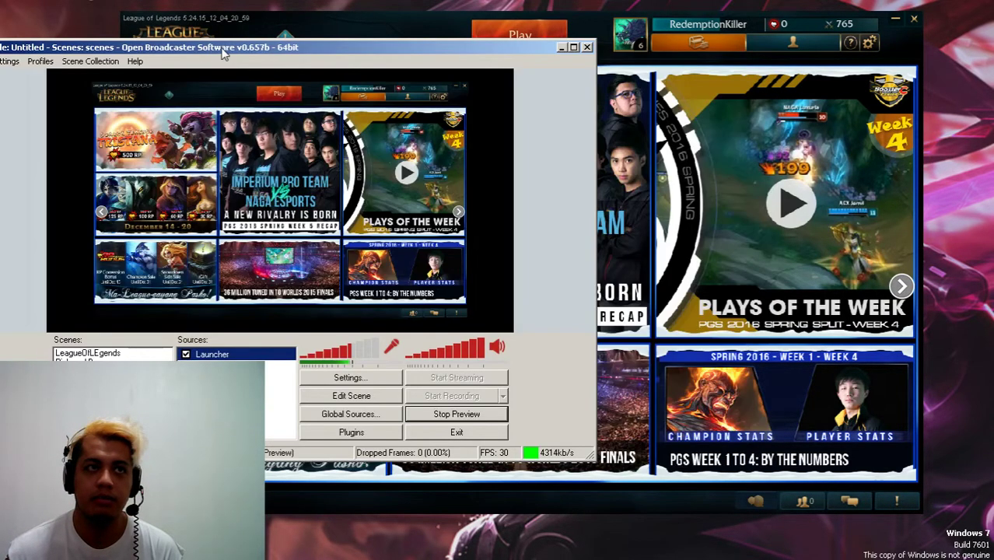
pyautogui.click(584, 36)
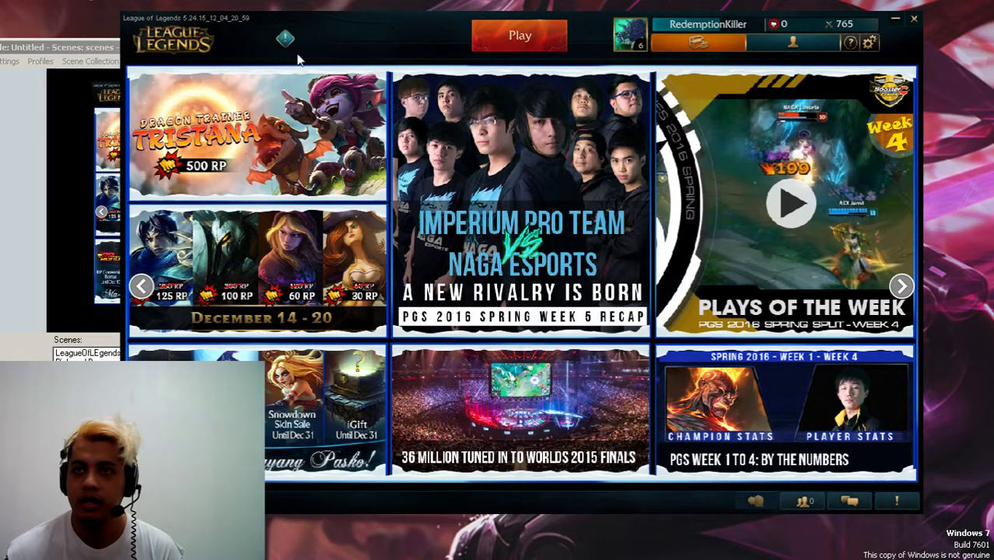
pyautogui.click(895, 18)
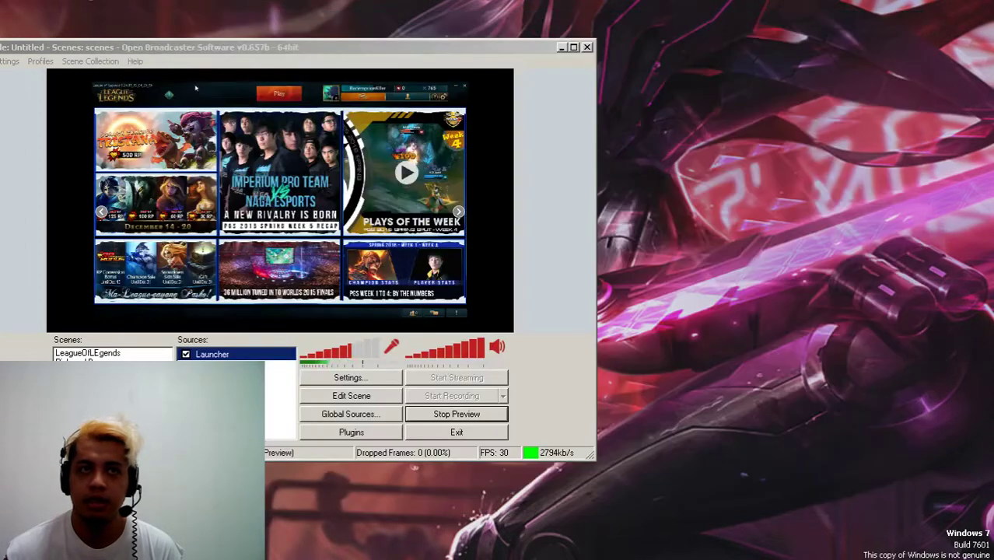
pyautogui.click(380, 53)
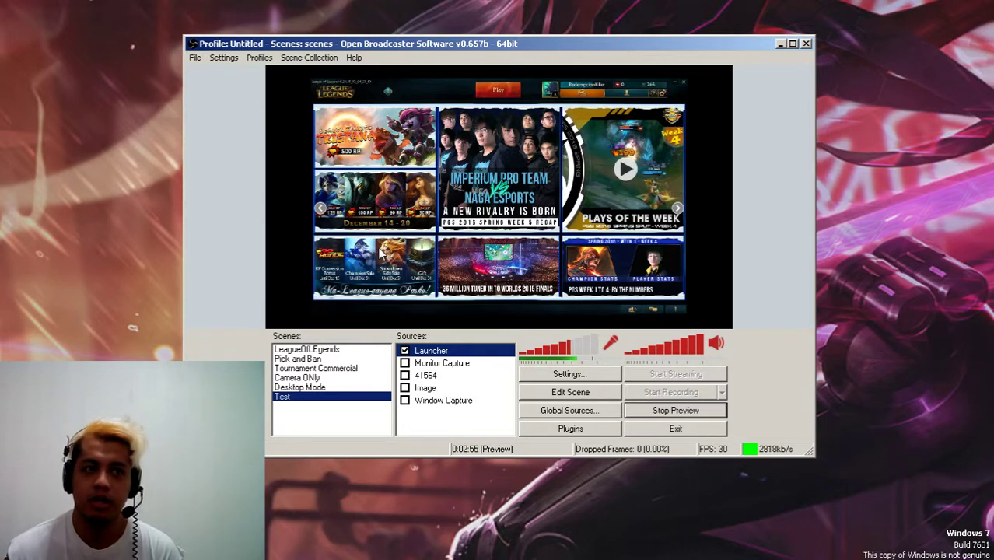
# - Choose Summoner's Rift Blind Pick in the League client, then minimise it
pyautogui.click(500, 91)
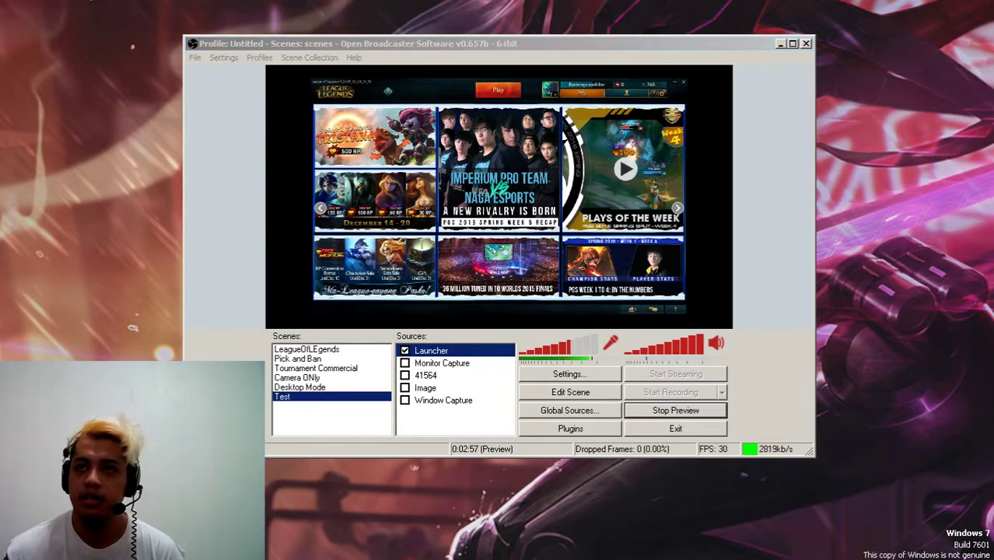
pyautogui.click(517, 124)
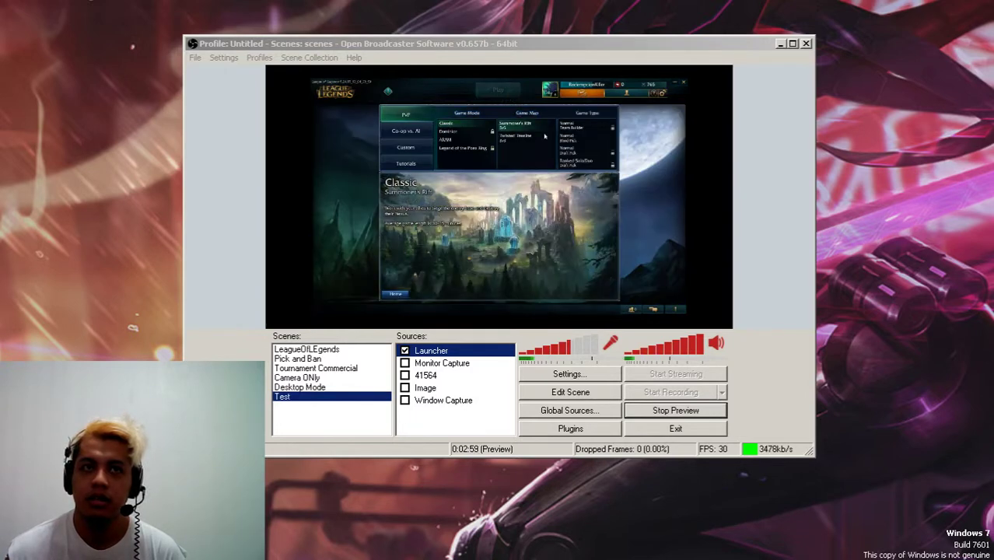
pyautogui.click(584, 138)
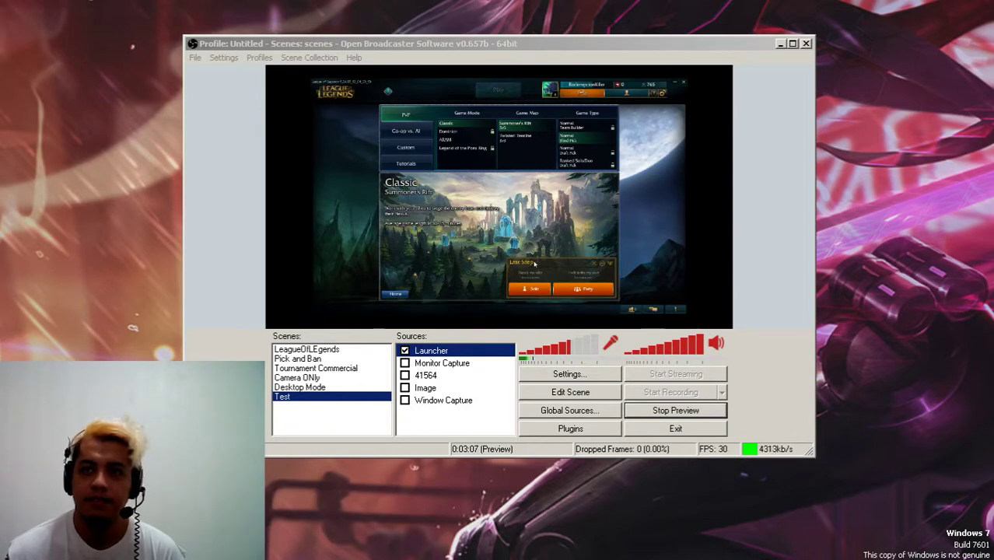
pyautogui.click(677, 84)
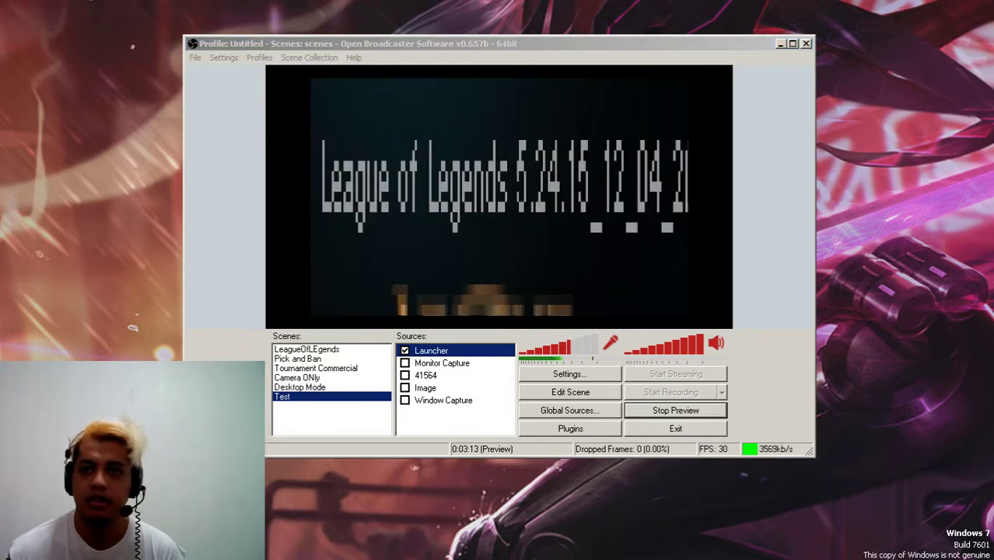
# - Restore the League client window so the preview shows its game-mode screen
pyautogui.click(404, 350)
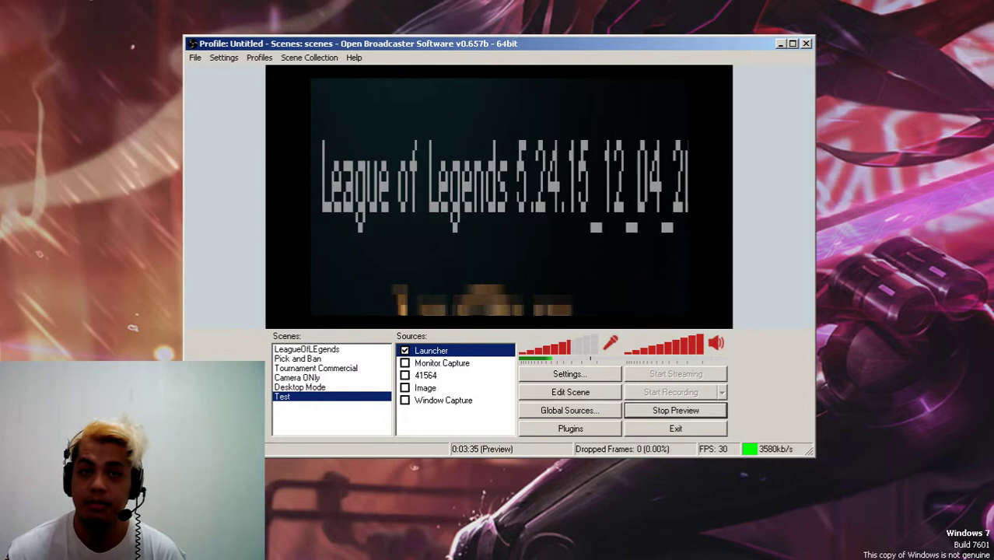
pyautogui.hotkey('alt', 'Tab')
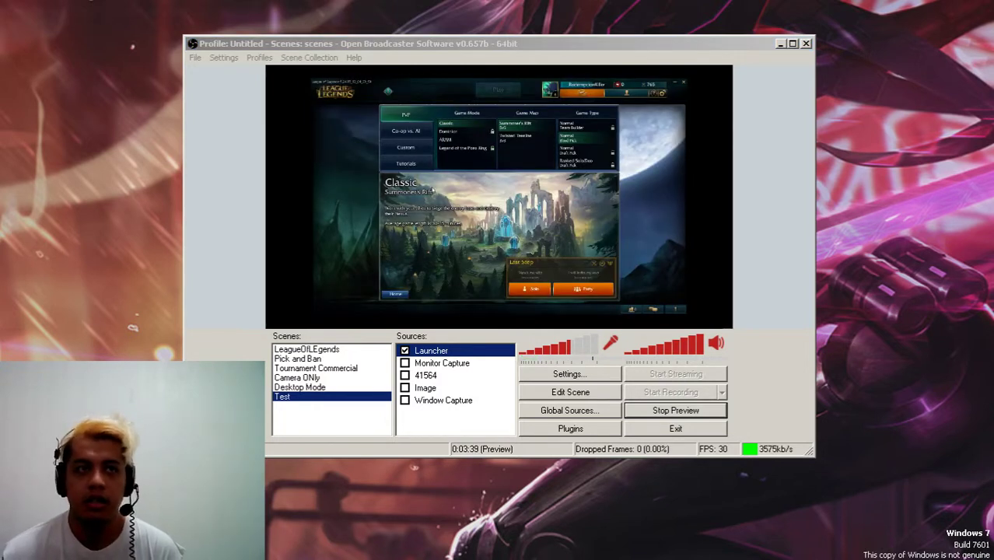
# - Create a custom game lobby in the League client
pyautogui.click(406, 147)
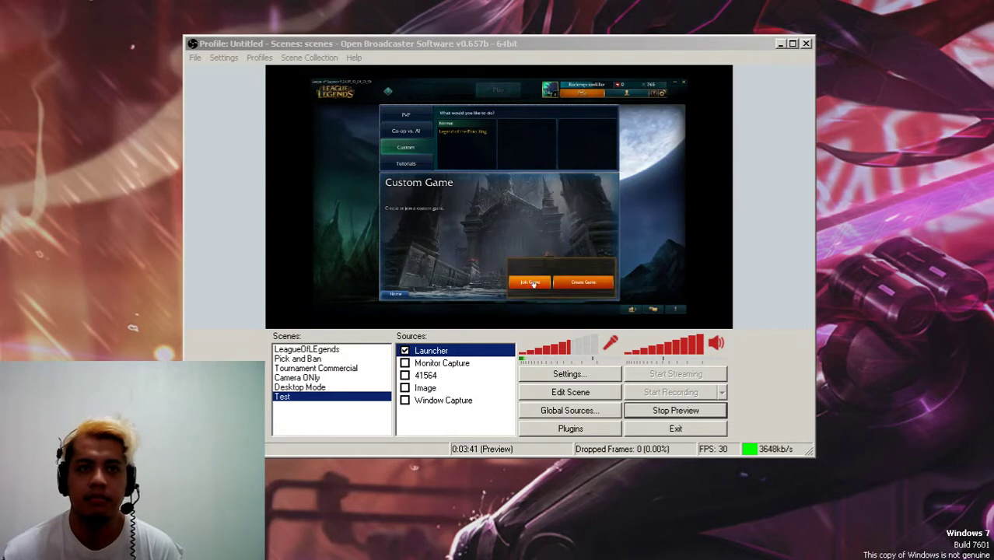
pyautogui.click(584, 284)
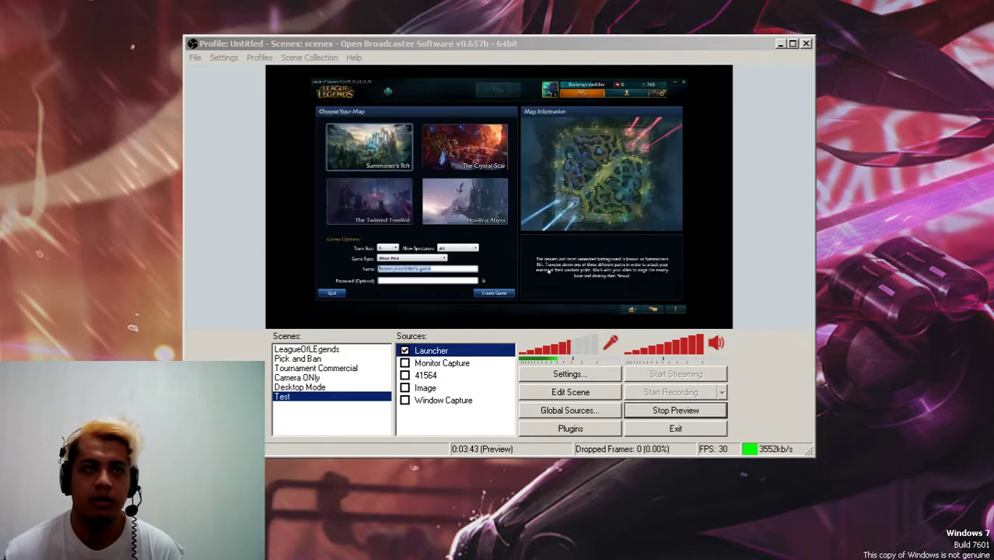
pyautogui.click(452, 281)
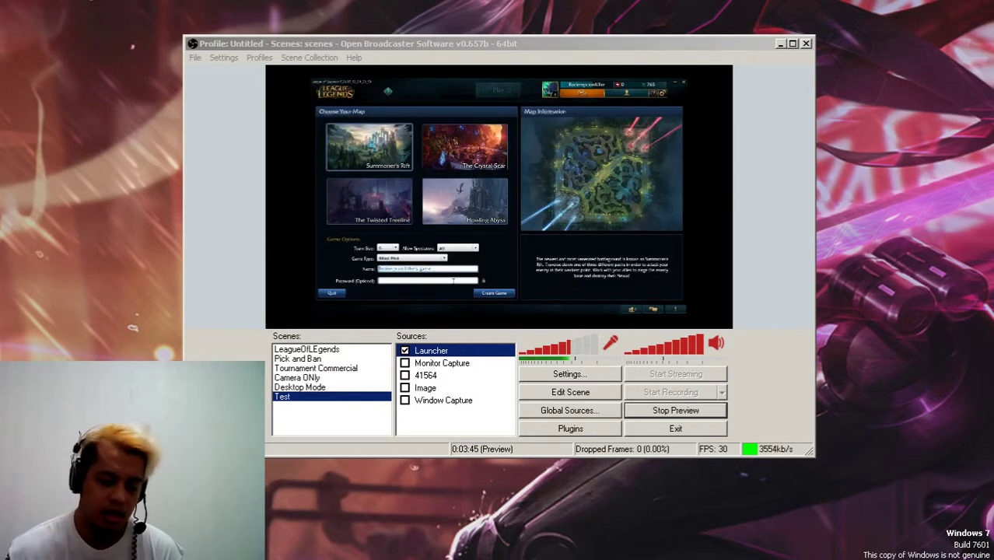
pyautogui.click(494, 293)
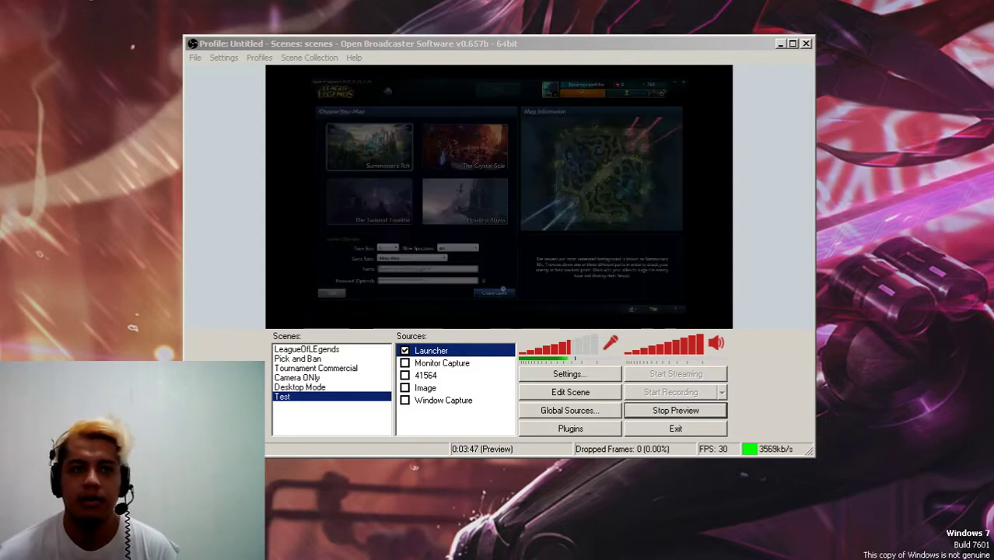
# - Add a beginner bot to Team 2, start the game, and lock in a champion
pyautogui.click(571, 145)
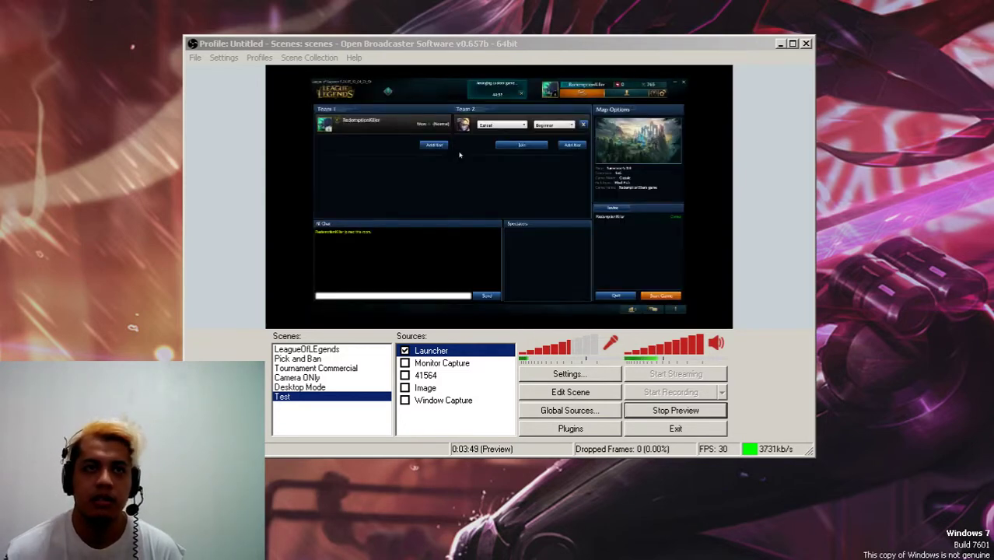
pyautogui.click(659, 295)
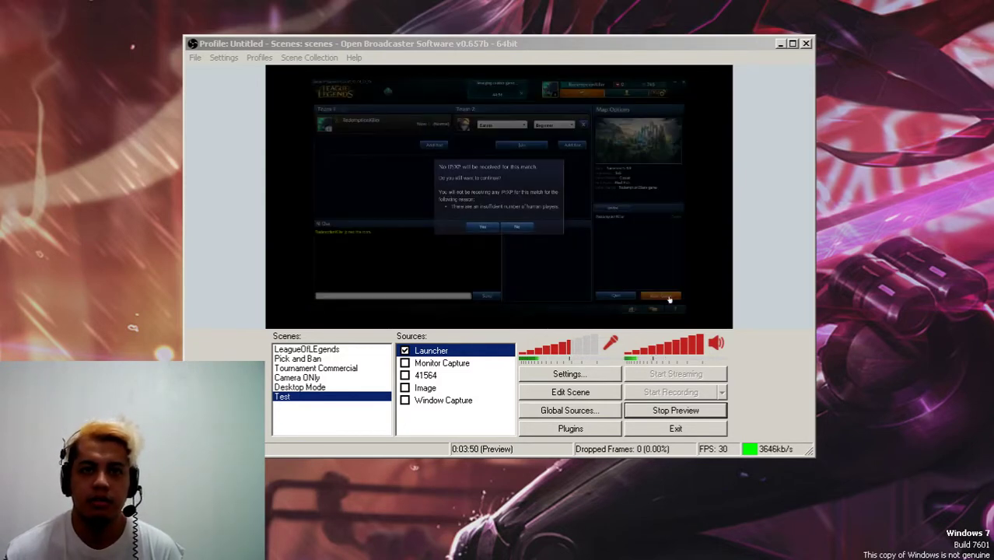
pyautogui.click(482, 227)
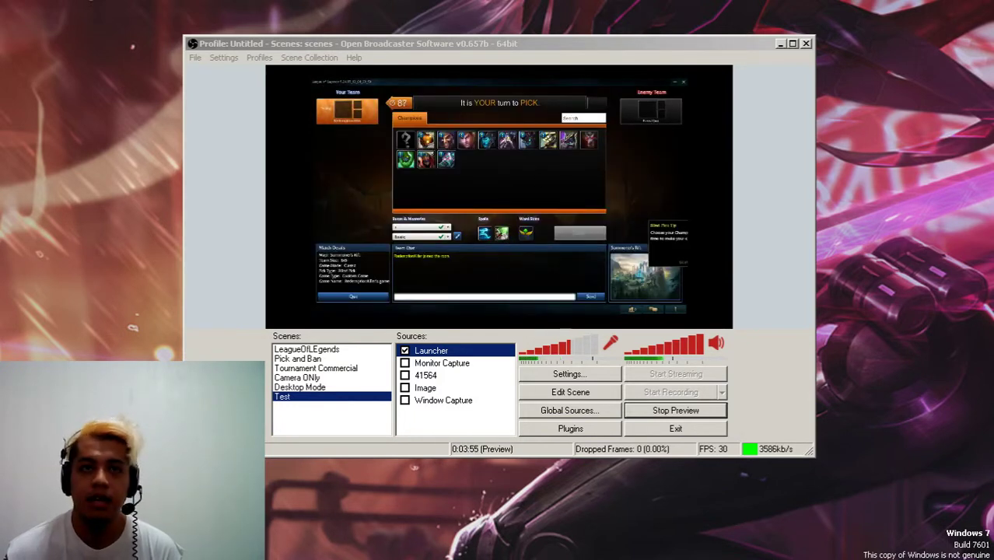
pyautogui.click(424, 161)
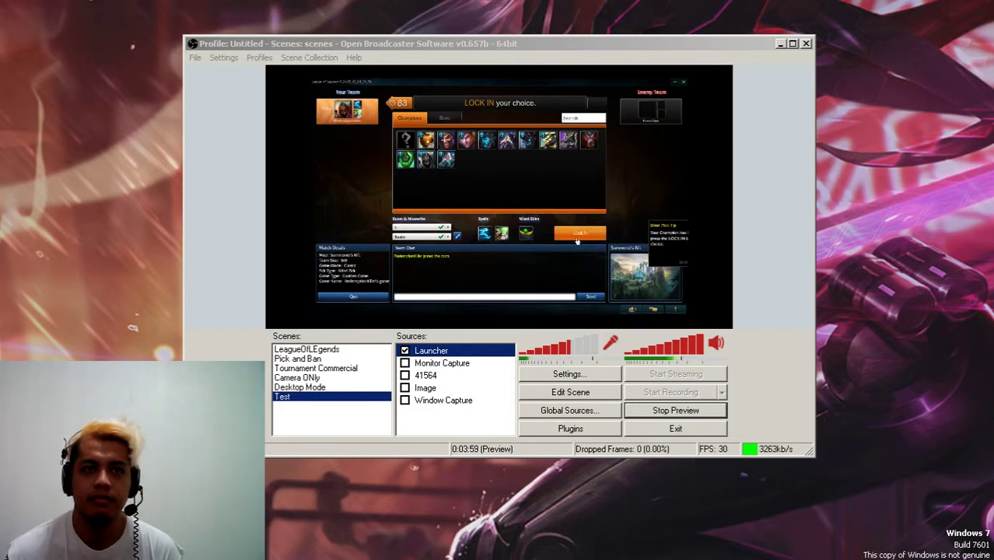
pyautogui.click(579, 232)
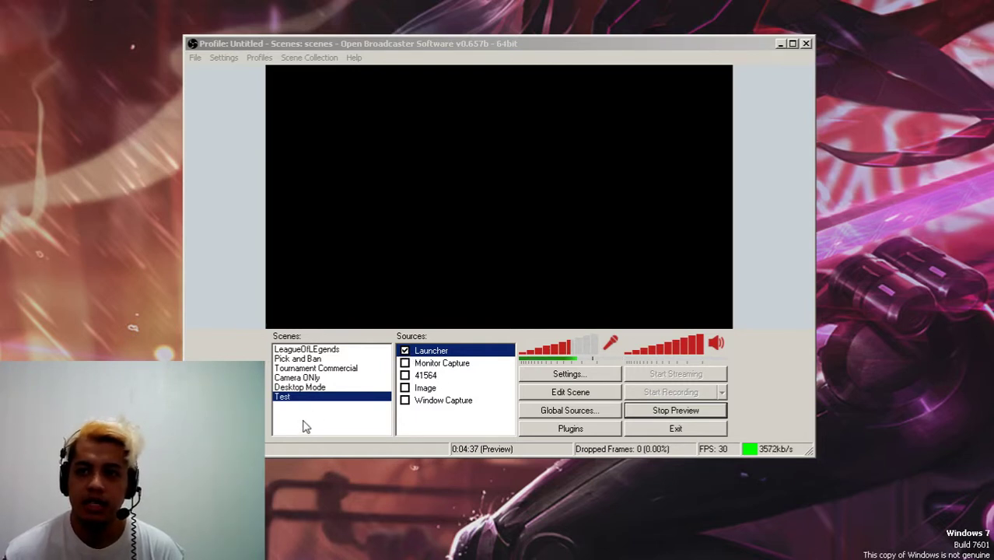
# - Create a new scene named 'In game' in the Scenes list
pyautogui.click(347, 351)
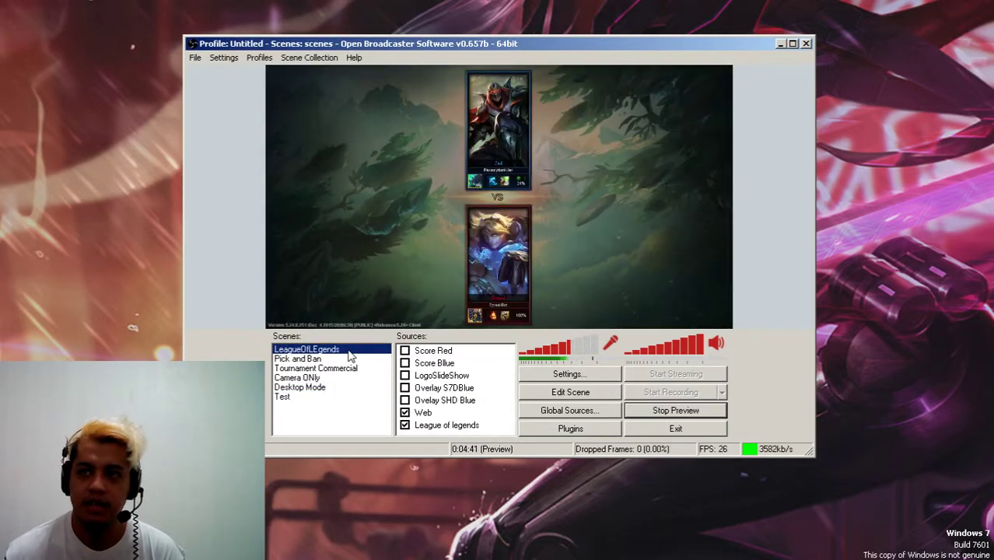
pyautogui.click(330, 398)
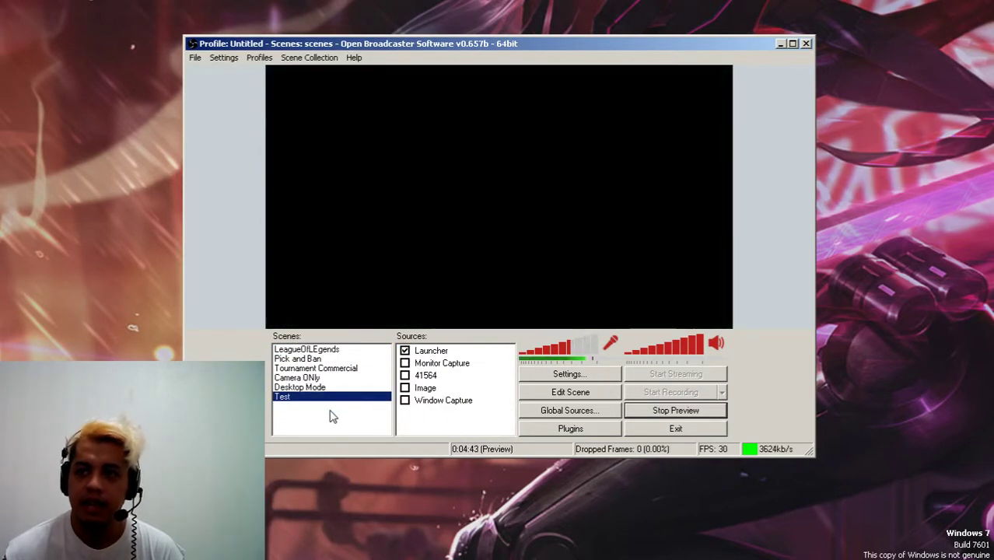
pyautogui.rightClick(330, 418)
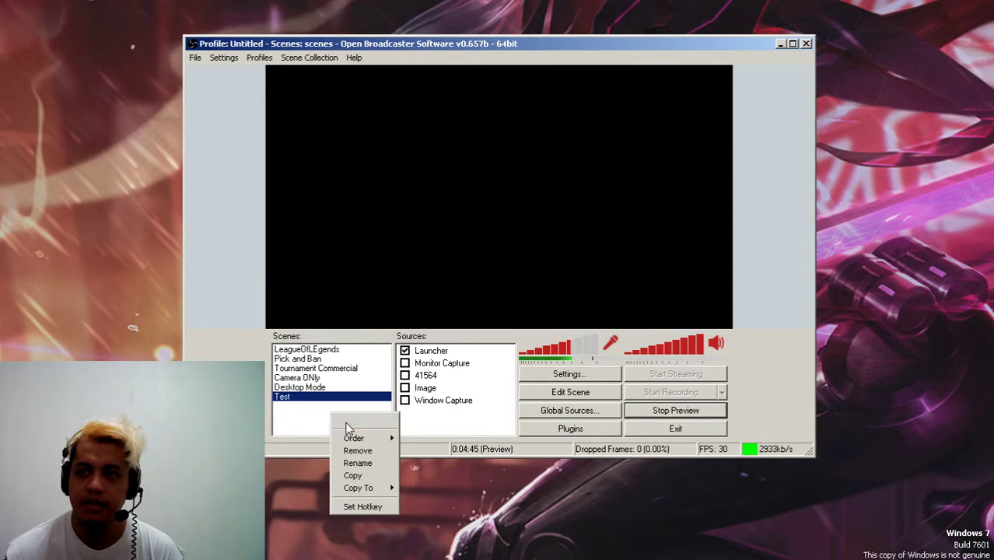
pyautogui.click(348, 422)
pyautogui.write('G')
pyautogui.press('BackSpace')
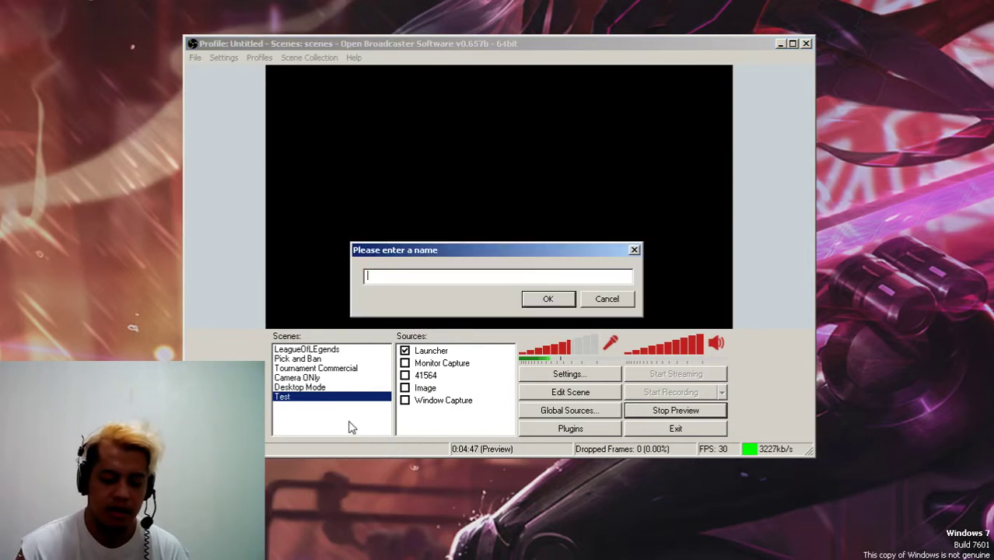
pyautogui.write('G')
pyautogui.press('BackSpace')
pyautogui.write('In')
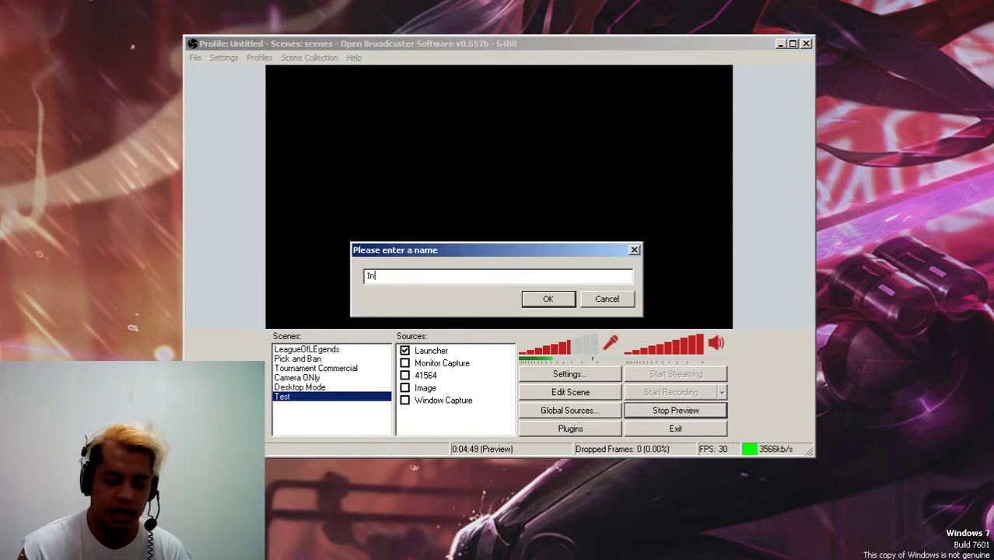
pyautogui.write(' game')
pyautogui.press('Return')
# - Select the In game scene and bring up its source-adding options
pyautogui.click(384, 377)
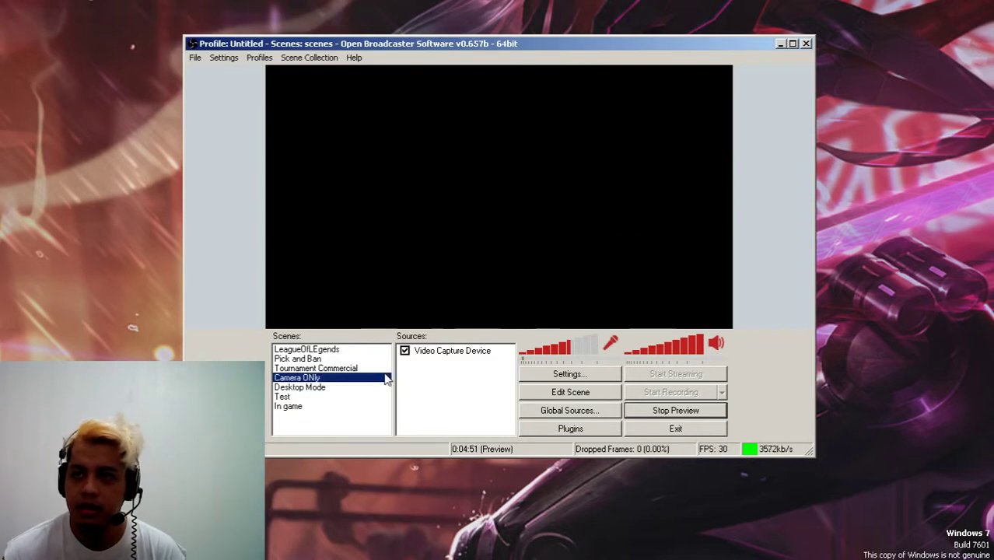
pyautogui.rightClick(384, 377)
pyautogui.click(317, 408)
pyautogui.rightClick(450, 382)
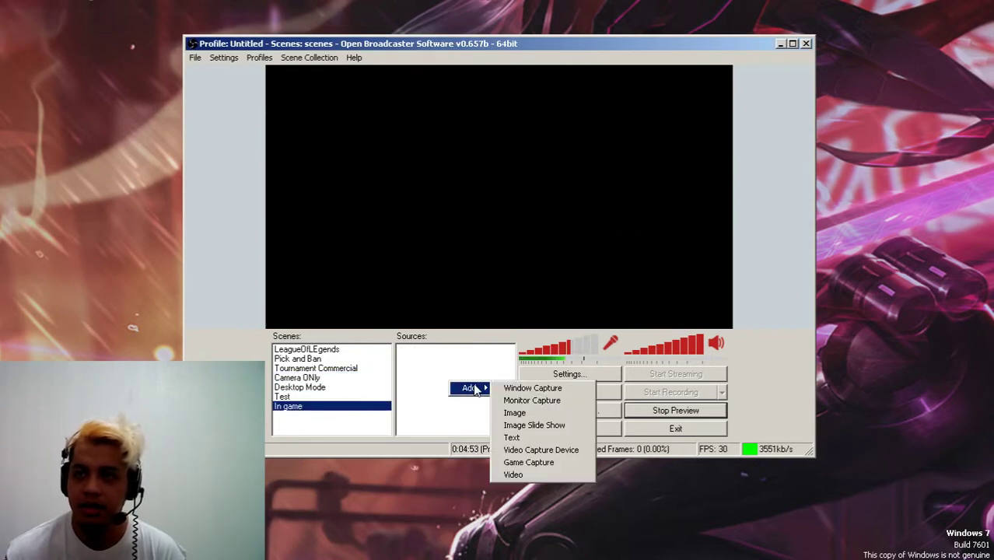
# - Start a Video Capture Device source named 'League of Legnds', then discard its setup
pyautogui.click(549, 450)
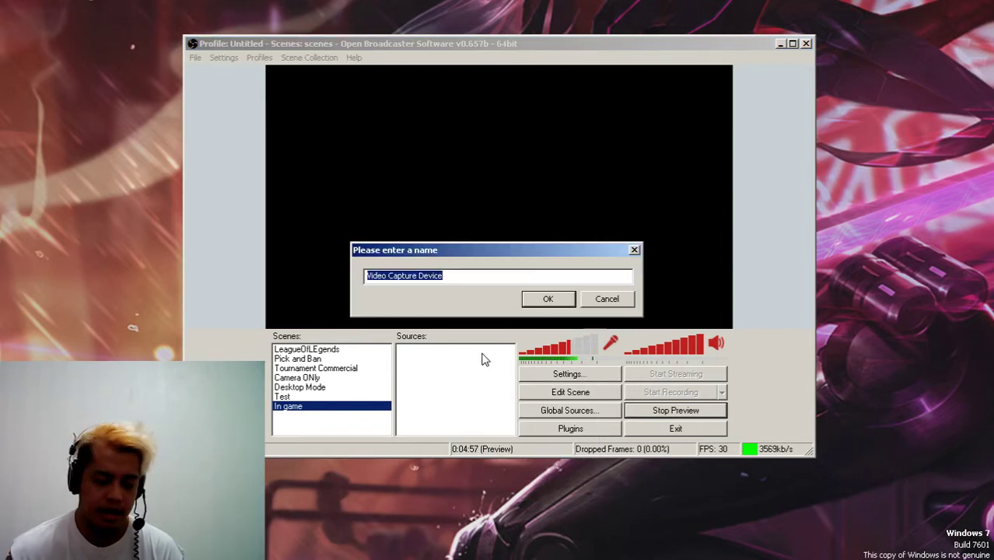
pyautogui.write('League')
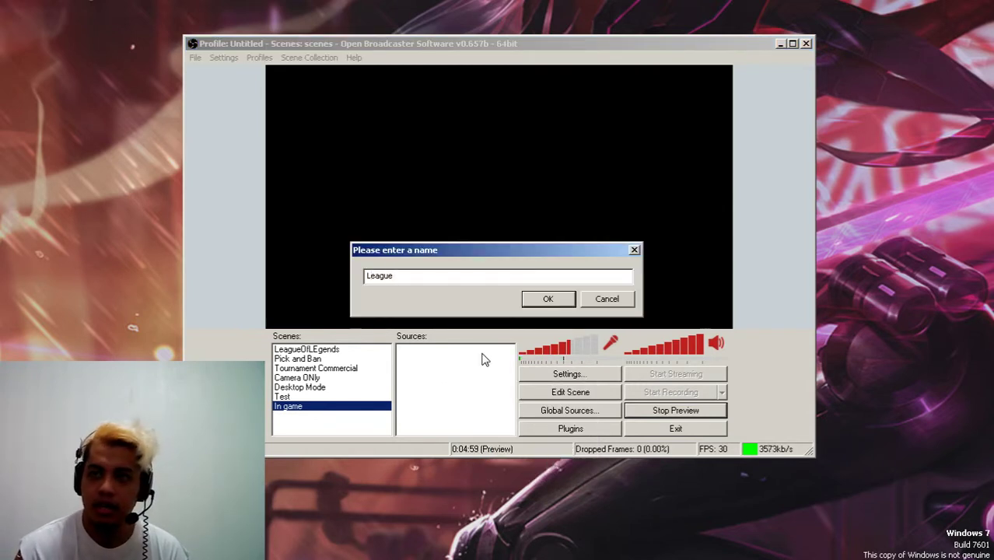
pyautogui.write(' of Legnds')
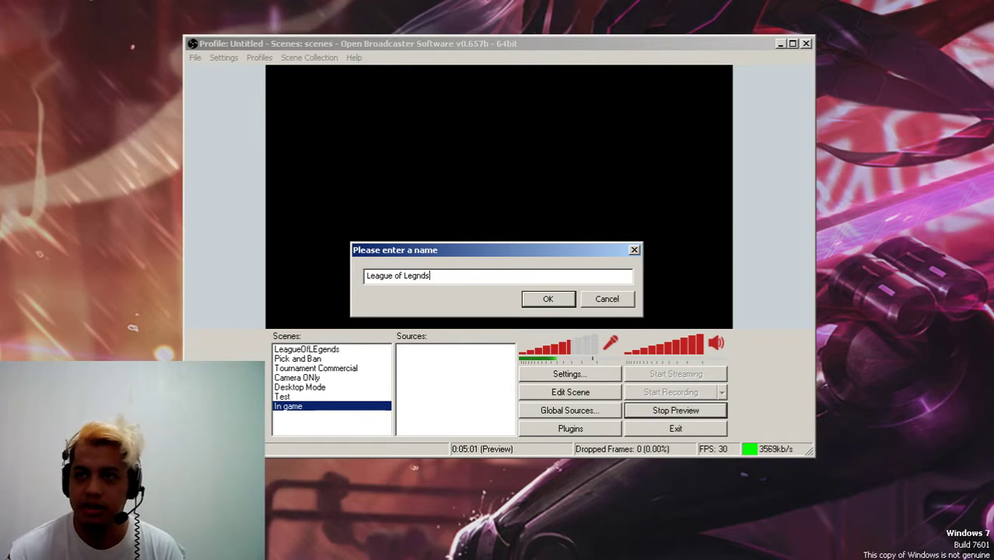
pyautogui.click(560, 302)
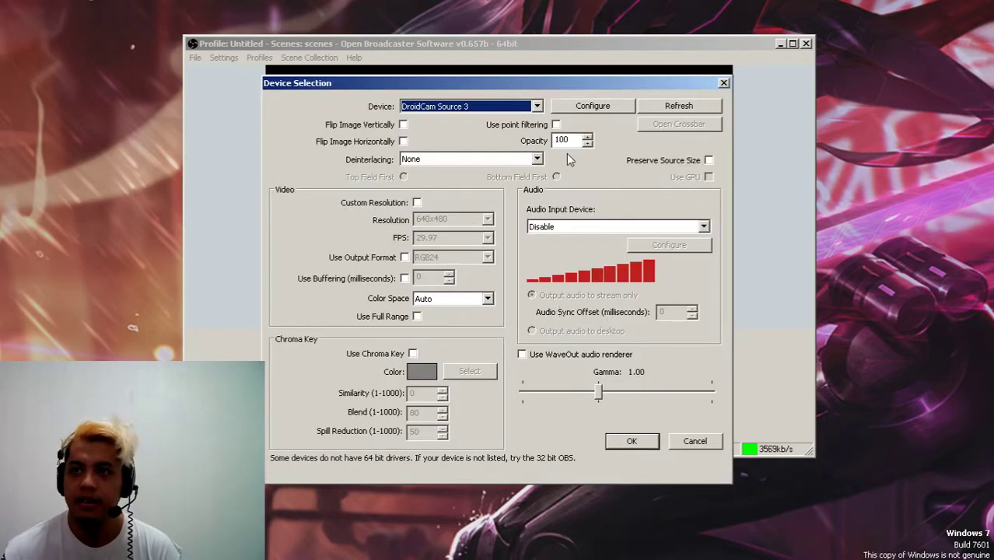
pyautogui.click(695, 441)
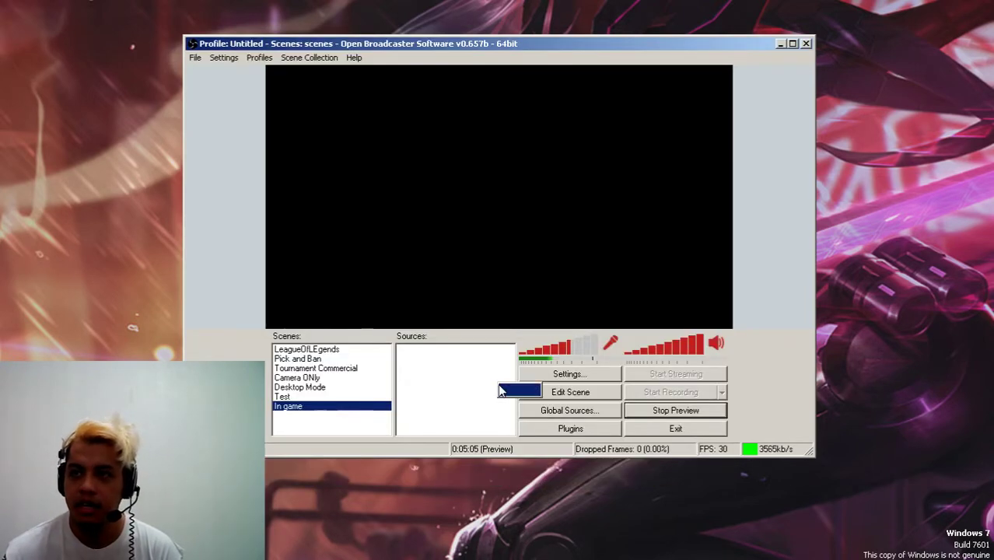
# - Add a Game Capture source 'League of Legnds' capturing the League of Legends client
pyautogui.click(530, 390)
pyautogui.click(594, 464)
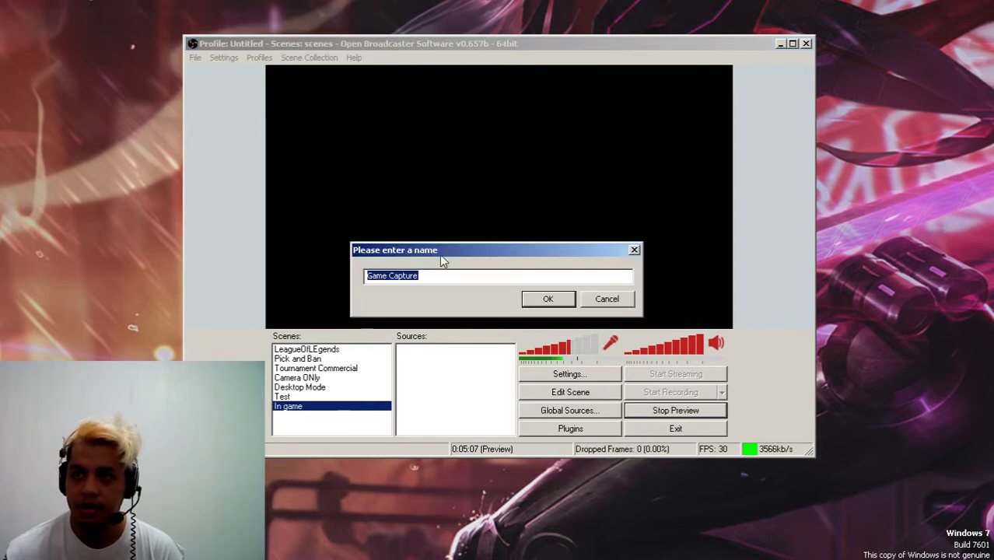
pyautogui.write('Leagu')
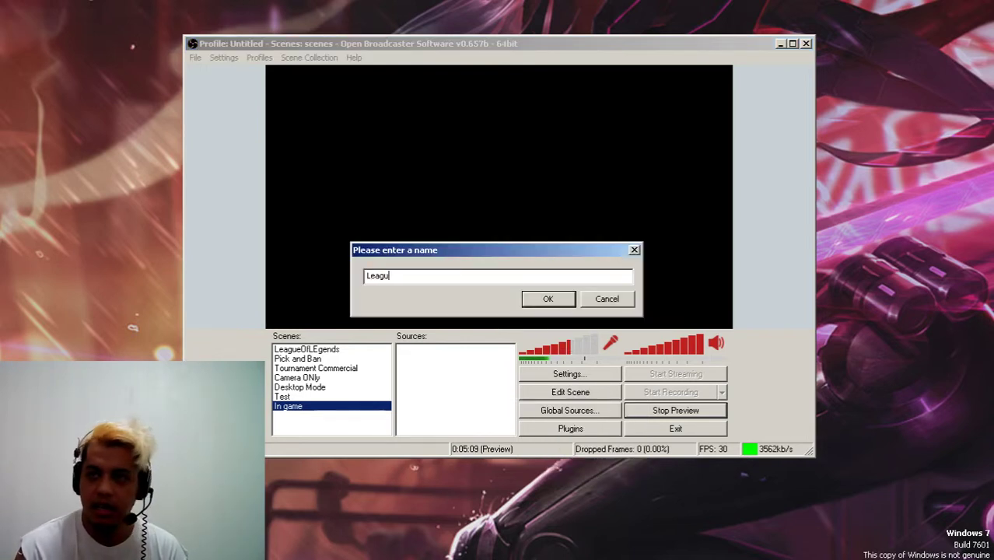
pyautogui.write('e of Legnds')
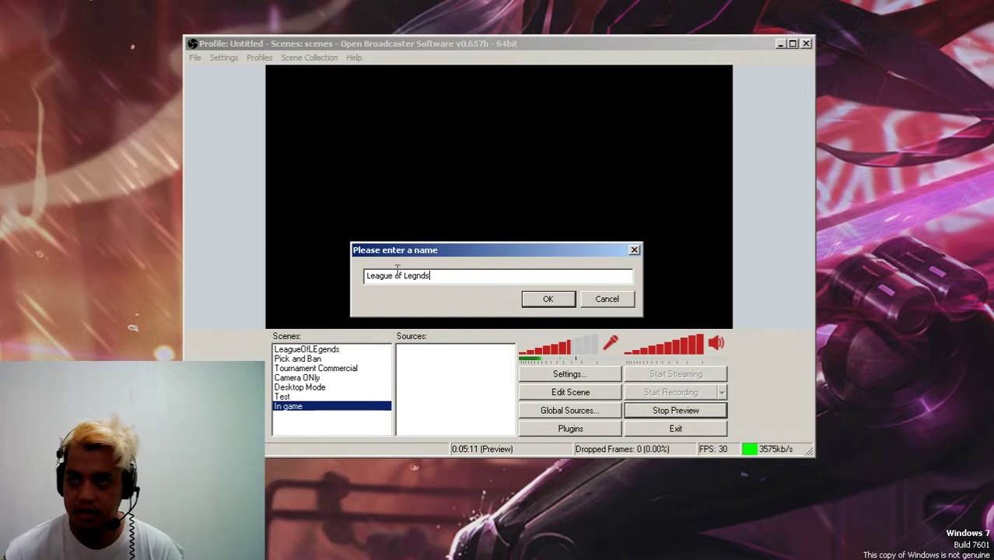
pyautogui.click(524, 300)
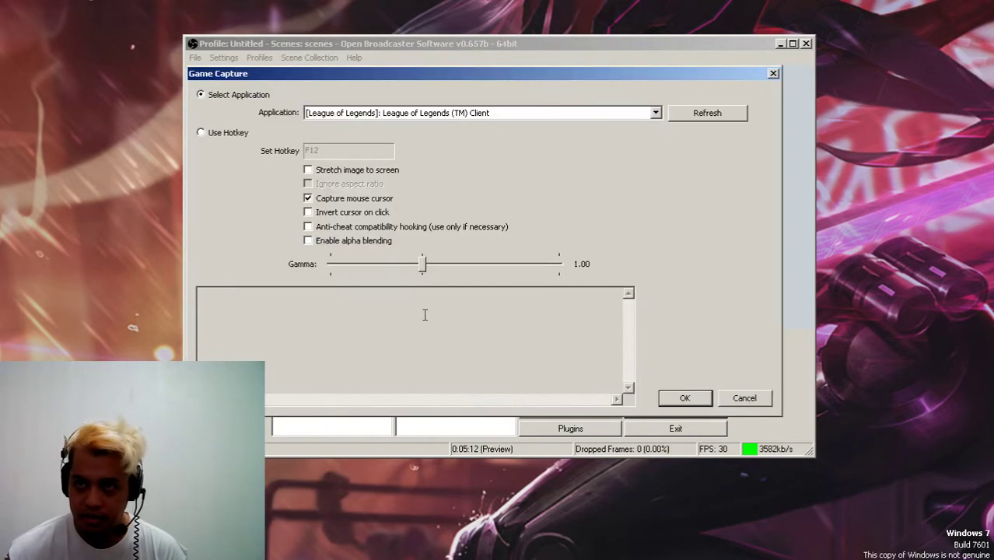
pyautogui.click(593, 113)
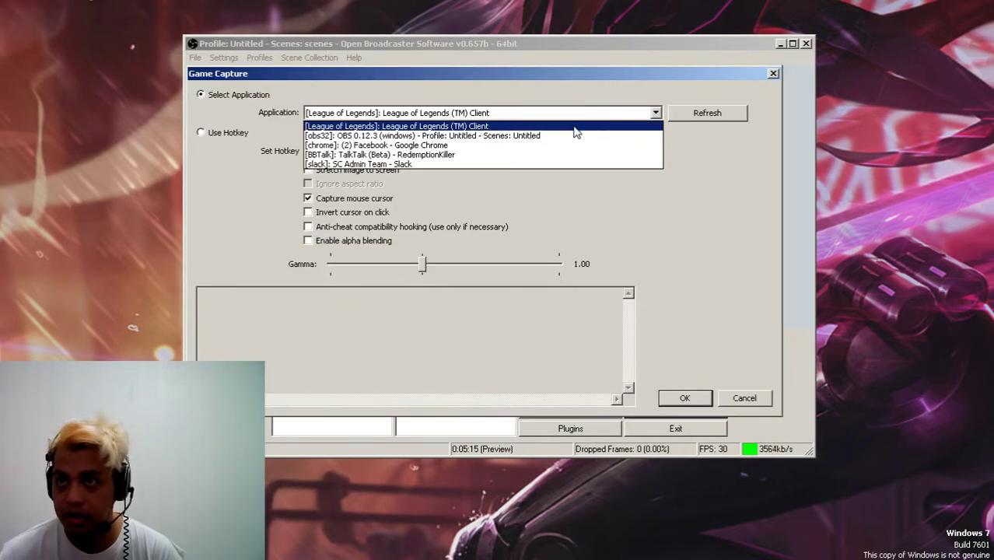
pyautogui.click(574, 126)
pyautogui.click(684, 111)
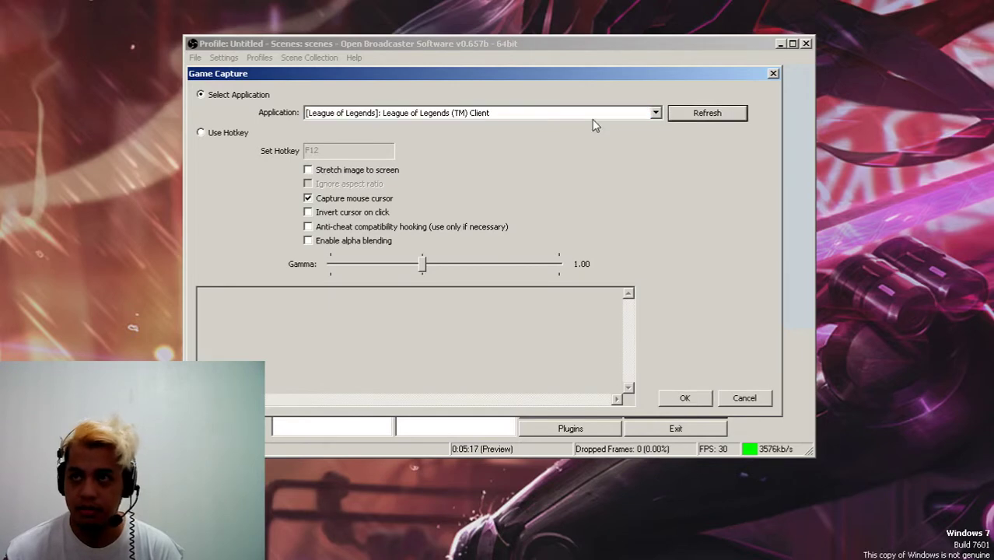
pyautogui.click(592, 116)
pyautogui.click(593, 130)
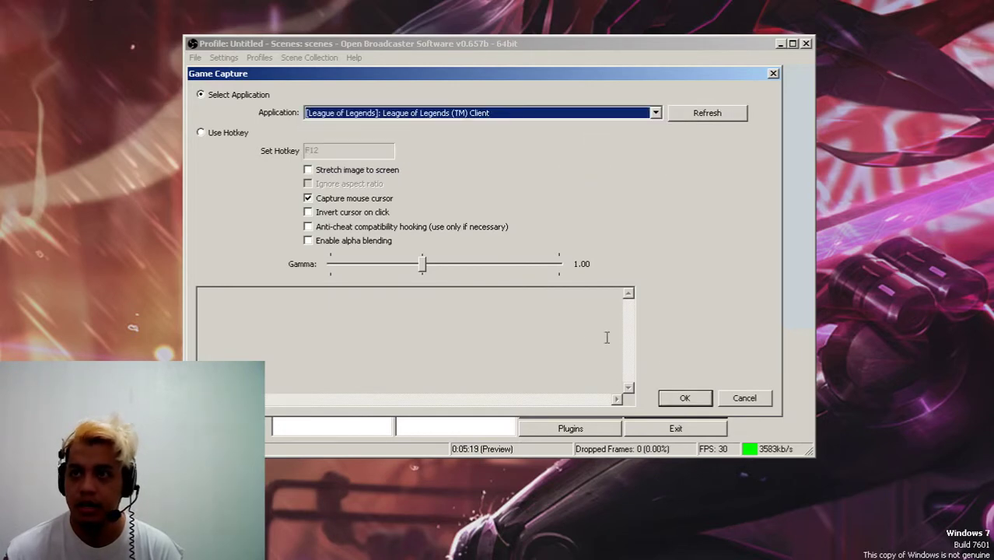
pyautogui.click(684, 397)
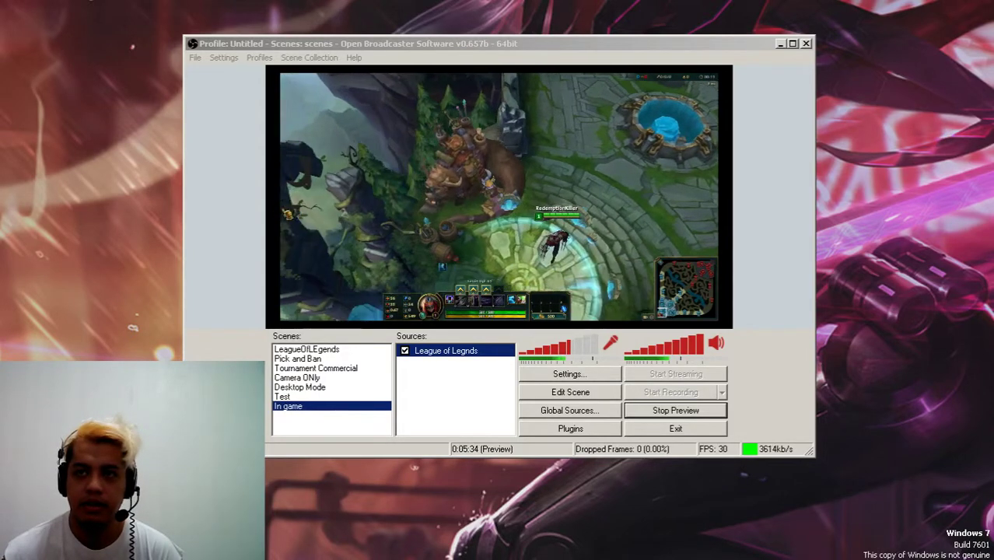
# - Bring OBS back into focus and maximize it to full screen with Super+Up
pyautogui.hotkey('alt', 'Tab')
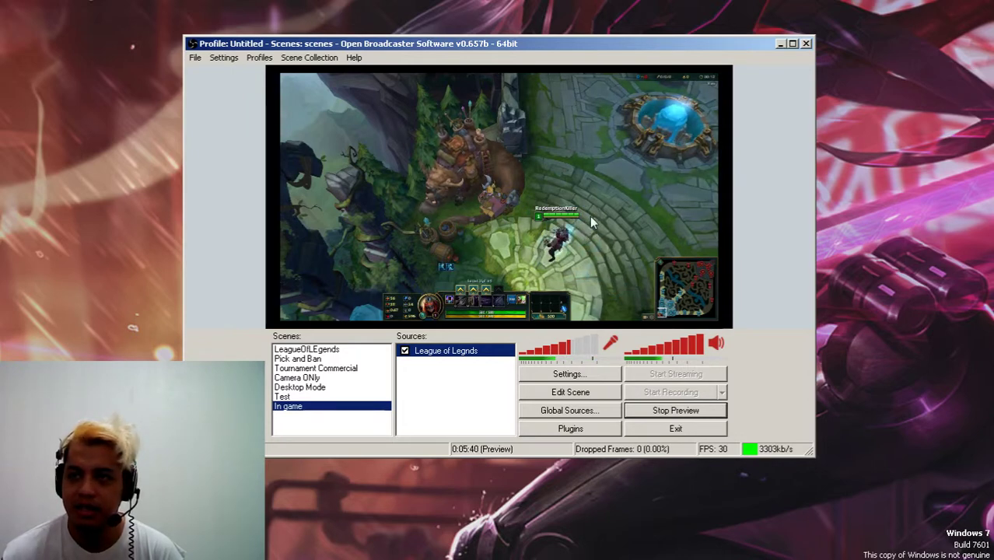
pyautogui.press('super+Up')
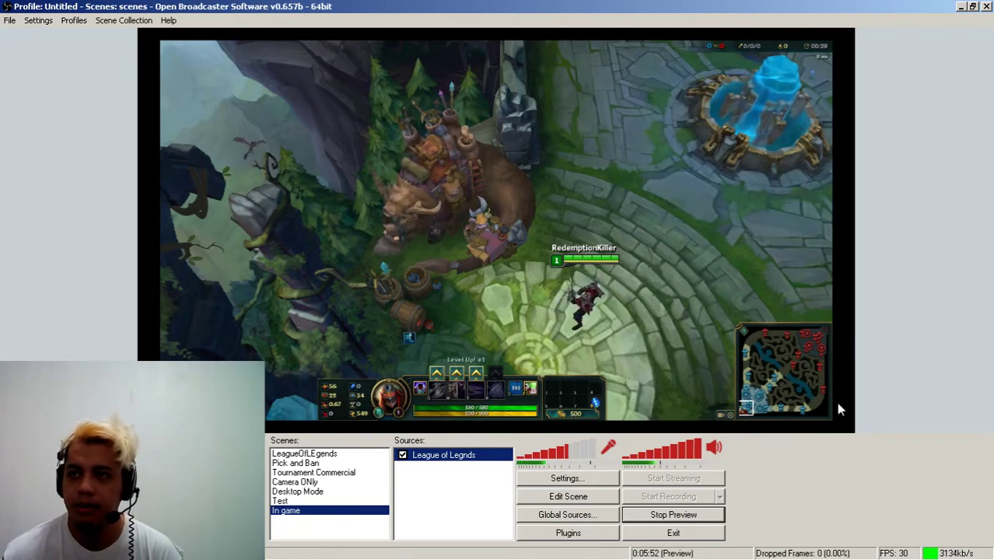
# - Restart the OBS preview and set League of Legends' video resolution to 1366x768
pyautogui.click(691, 517)
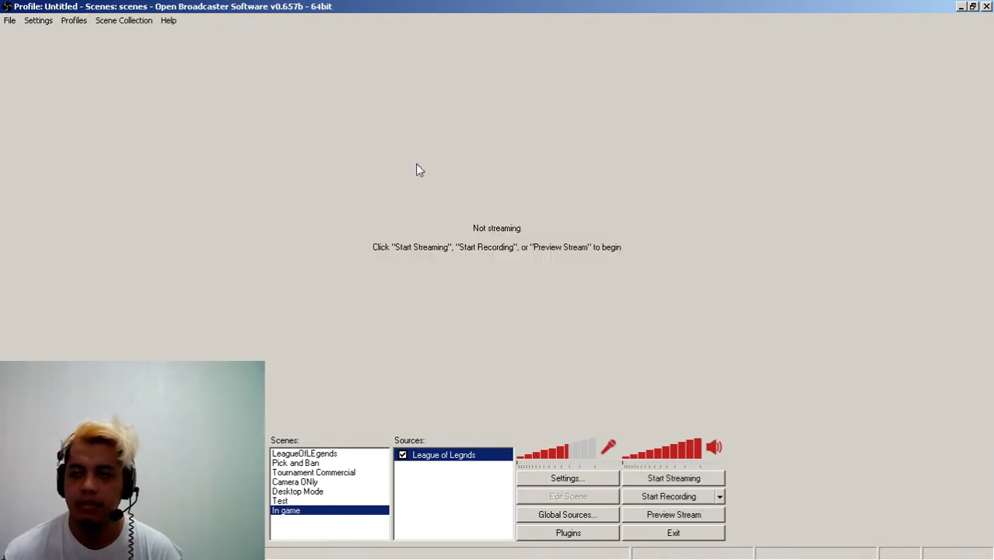
pyautogui.click(673, 514)
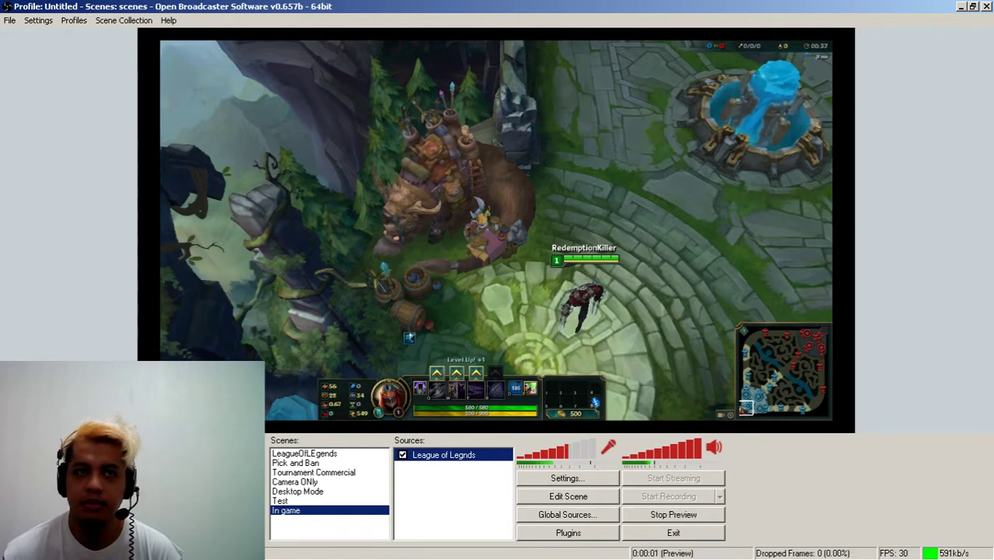
pyautogui.press('Escape')
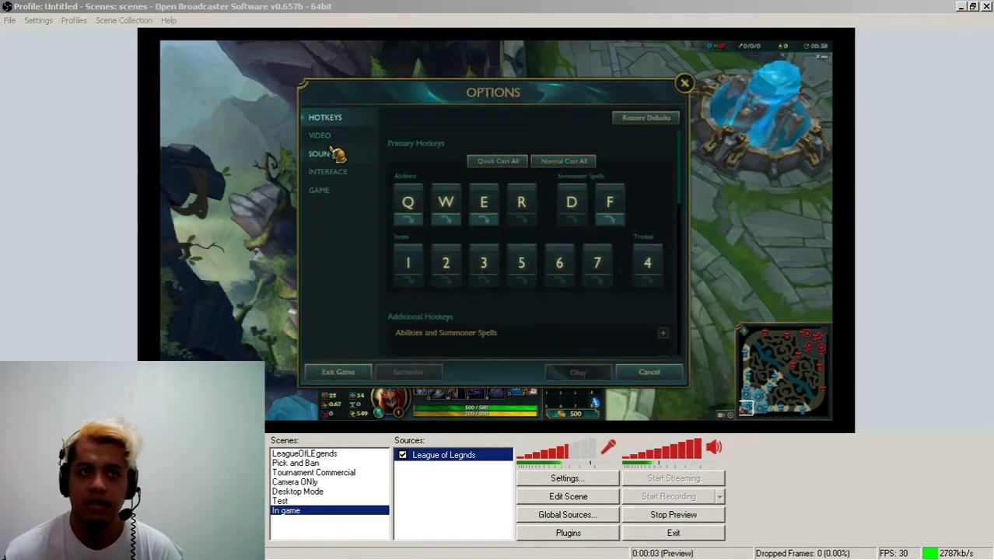
pyautogui.click(321, 136)
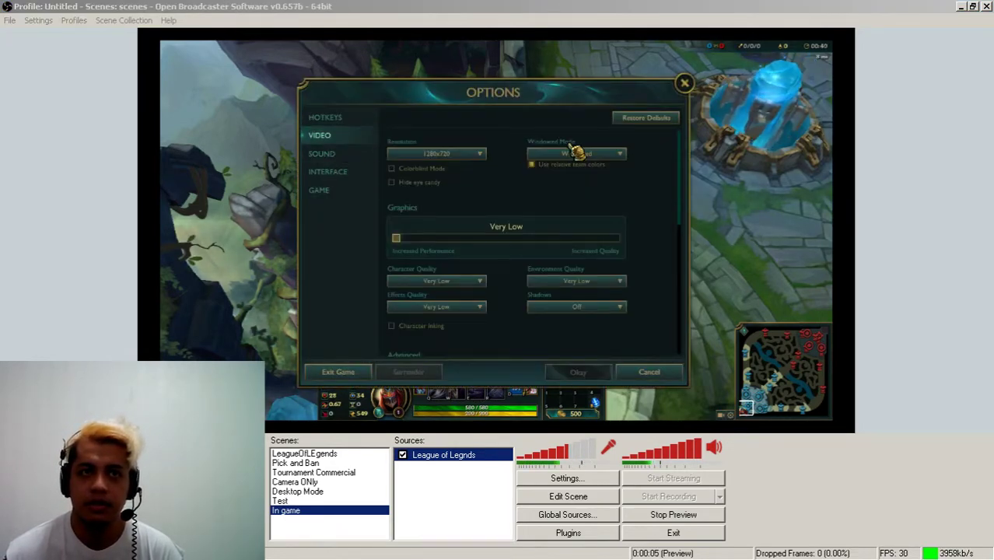
pyautogui.click(472, 154)
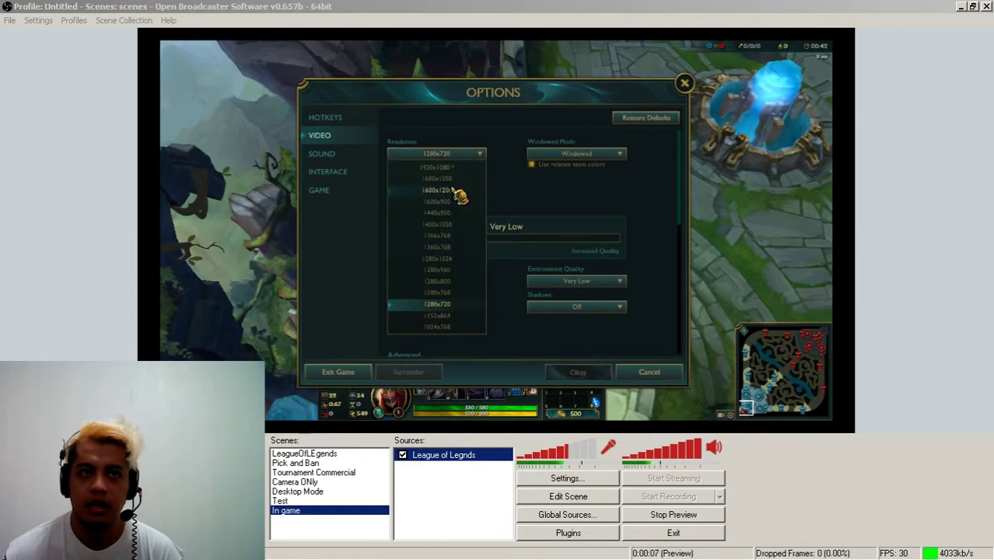
pyautogui.click(437, 235)
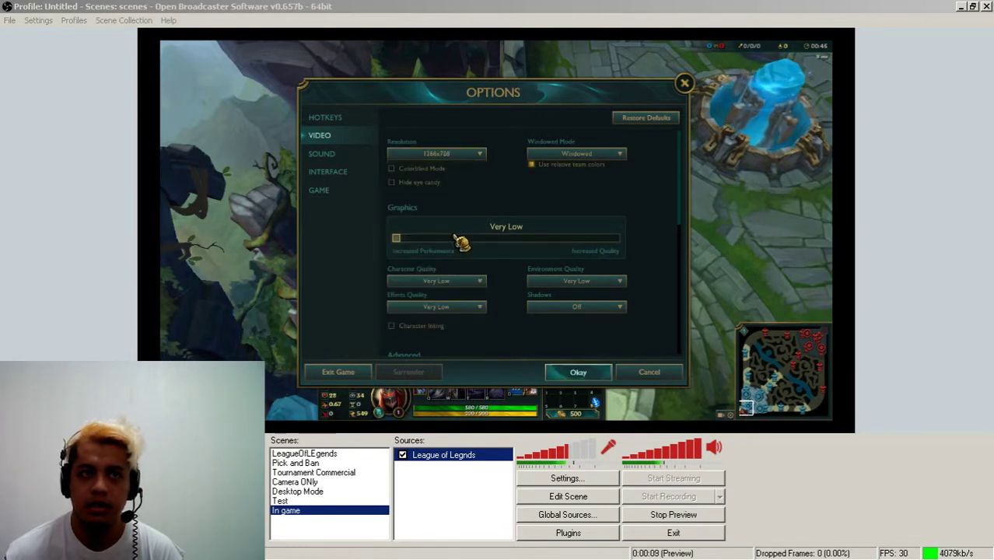
pyautogui.click(599, 372)
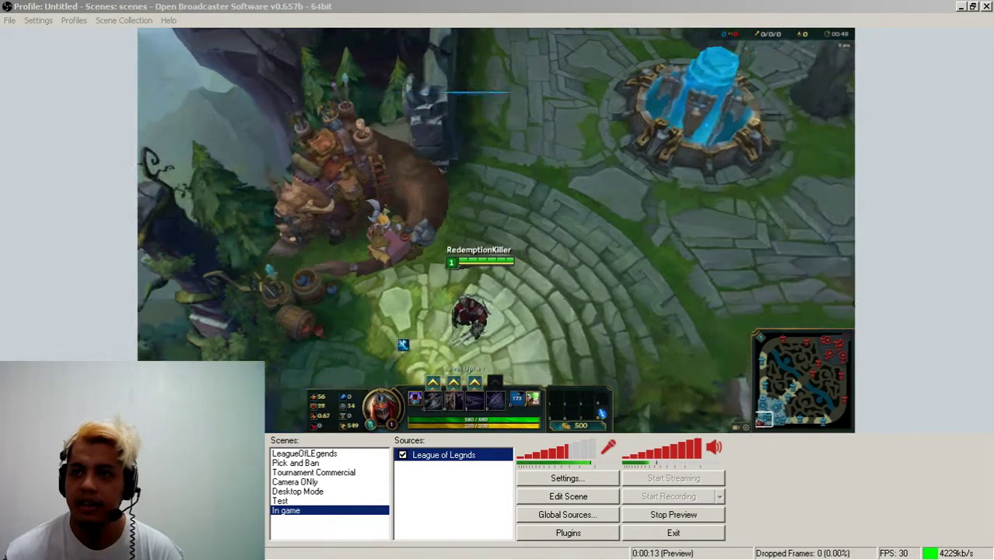
pyautogui.hotkey('alt', 'Tab')
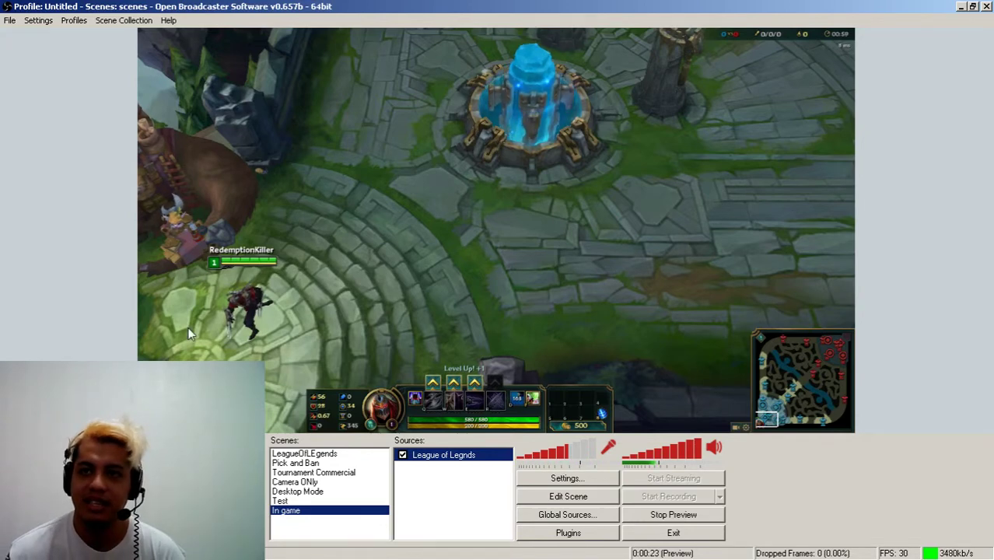
pyautogui.click(47, 20)
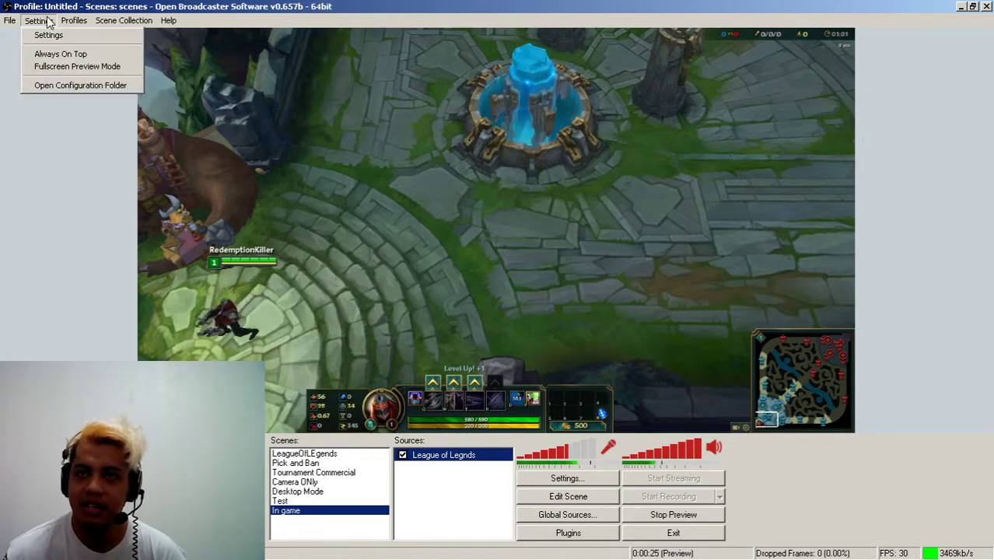
pyautogui.click(45, 35)
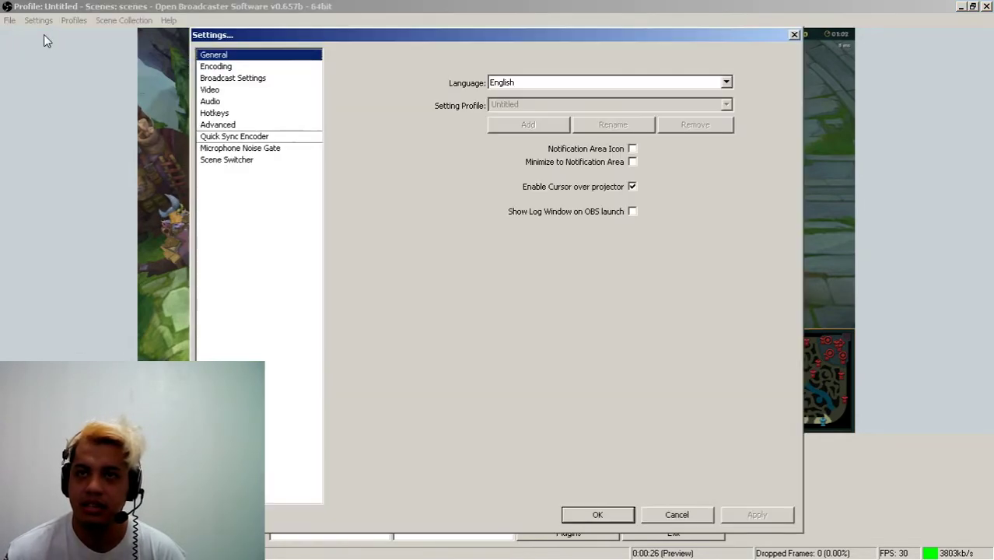
pyautogui.click(210, 90)
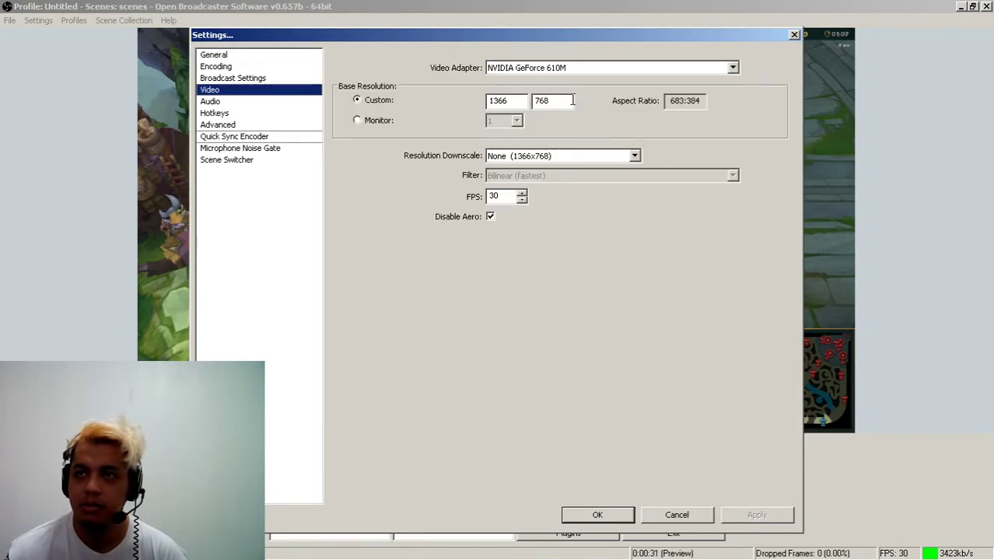
pyautogui.click(626, 517)
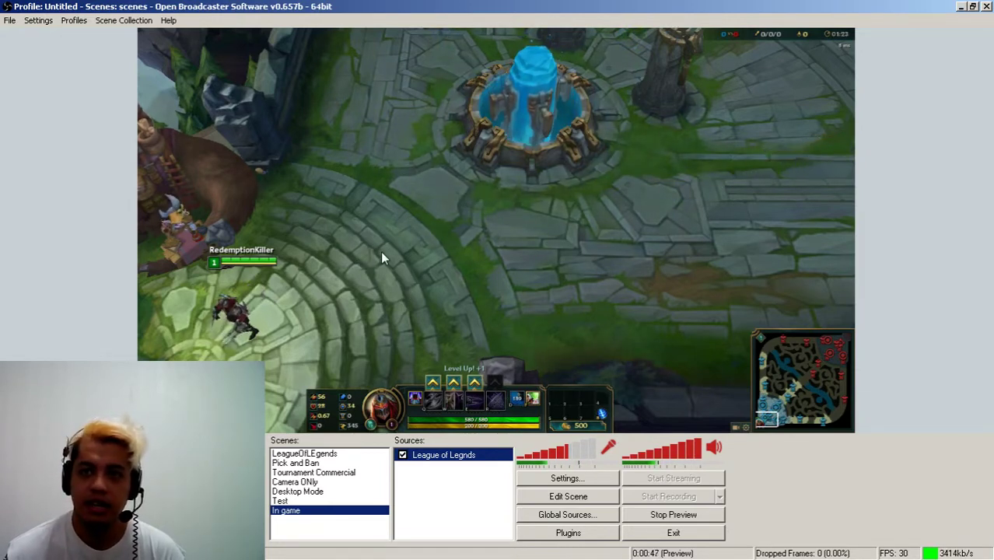
pyautogui.click(39, 20)
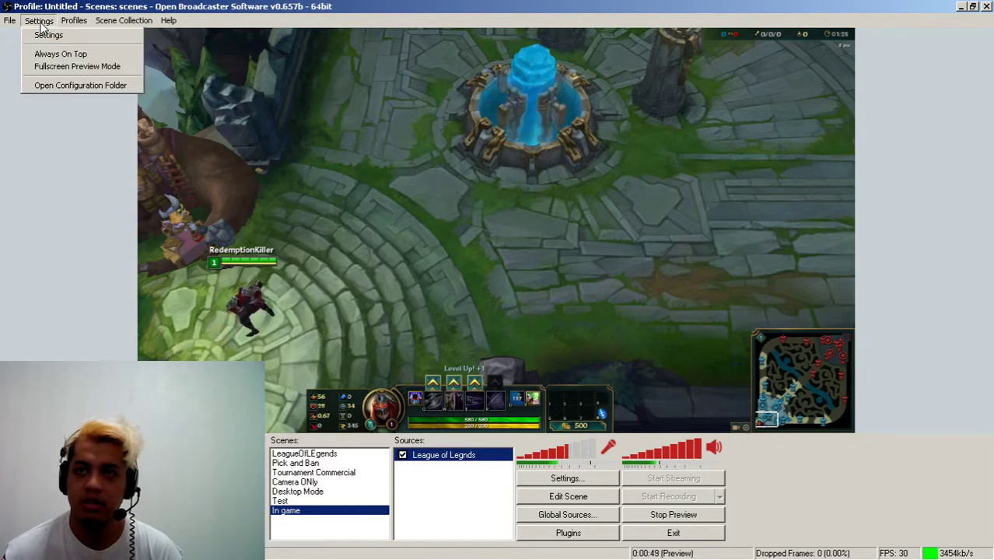
pyautogui.click(48, 35)
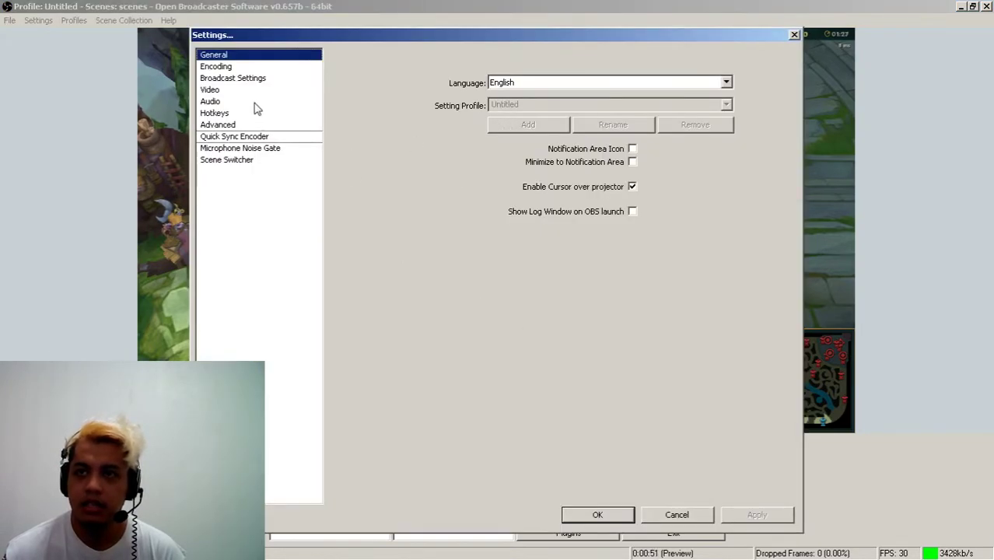
pyautogui.click(677, 513)
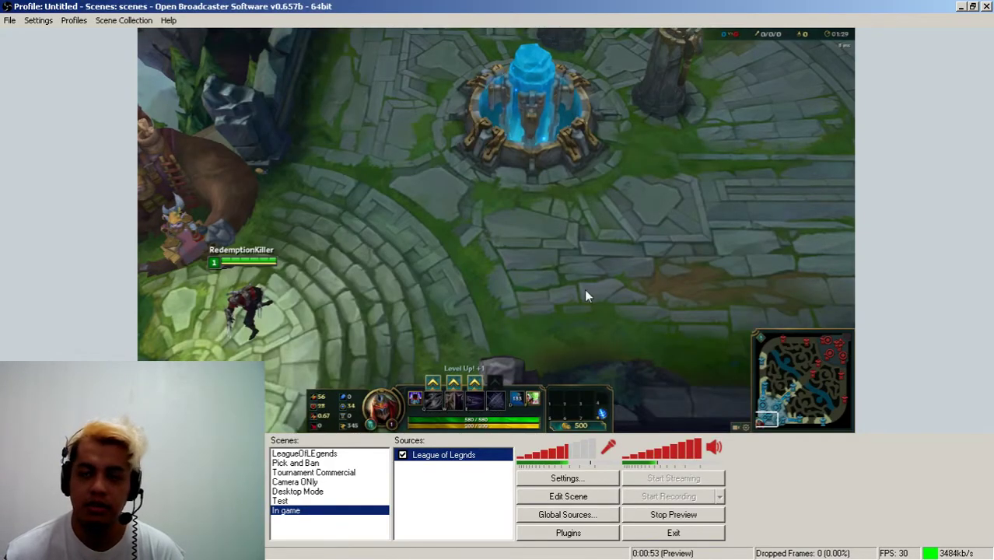
# - Open OBS Video settings and compare monitor base resolutions, keeping no downscale
pyautogui.click(50, 24)
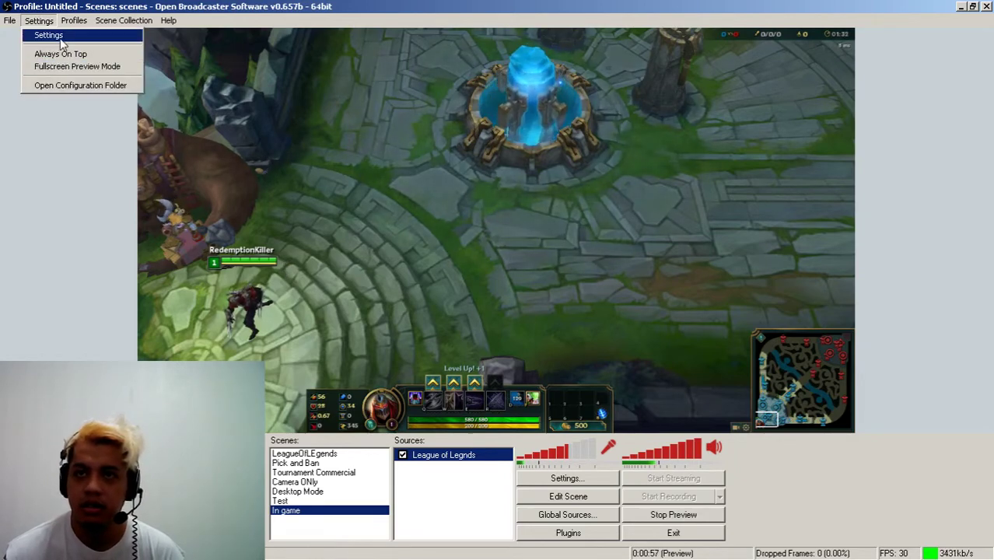
pyautogui.click(61, 38)
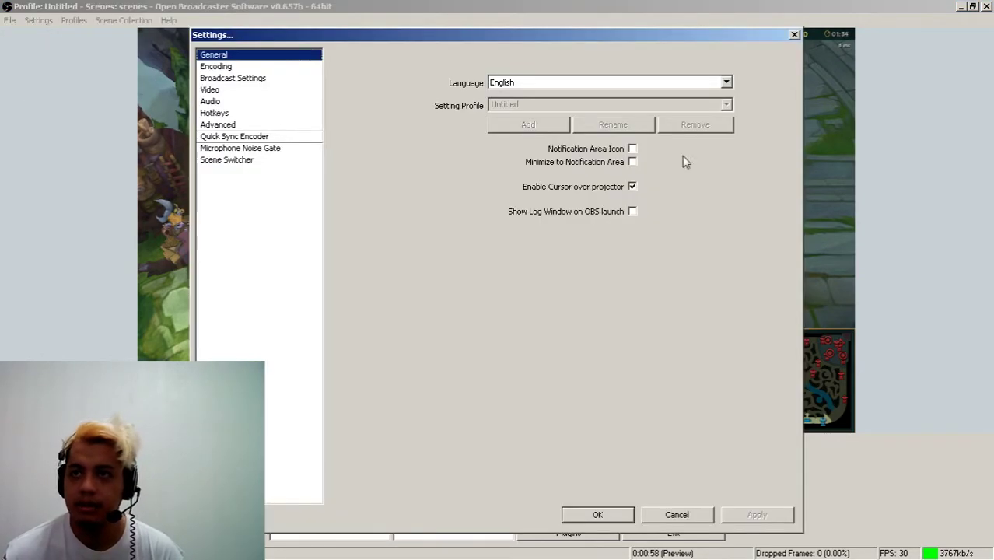
pyautogui.click(234, 91)
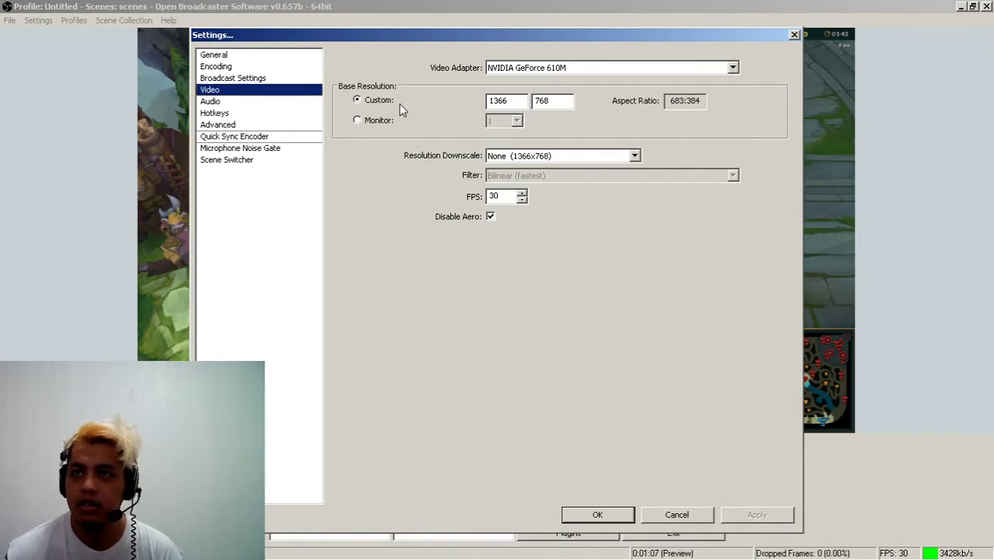
pyautogui.click(376, 123)
pyautogui.click(505, 134)
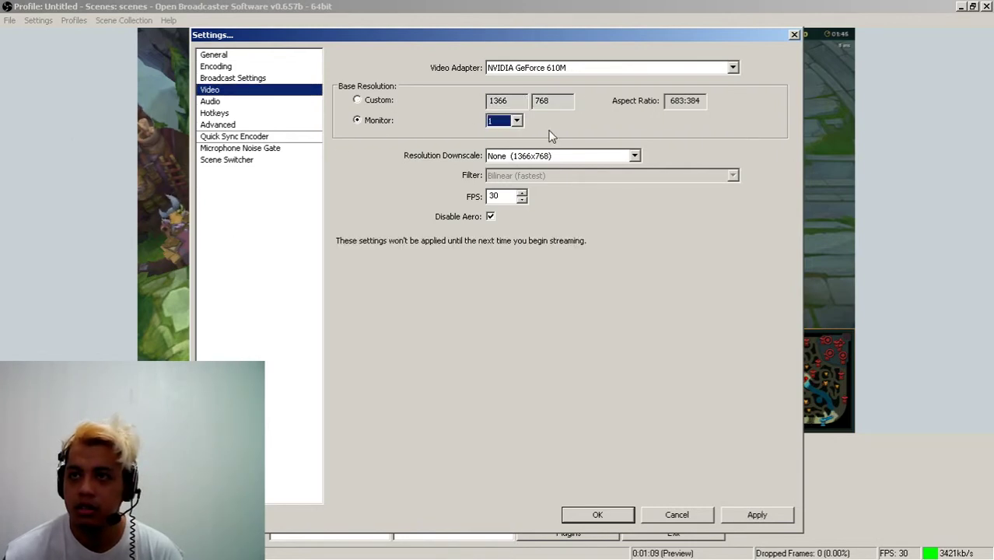
pyautogui.click(505, 123)
pyautogui.click(505, 144)
pyautogui.click(507, 123)
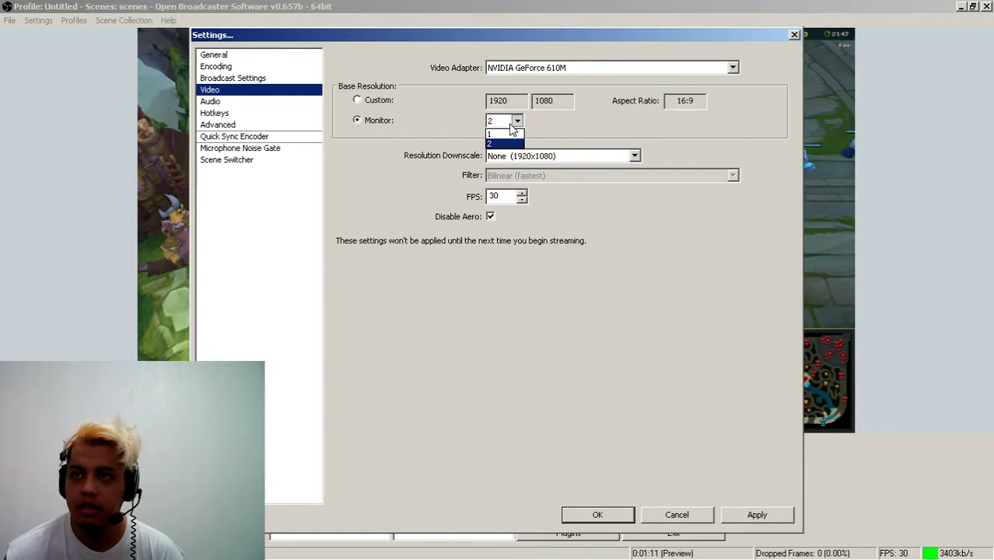
pyautogui.click(504, 134)
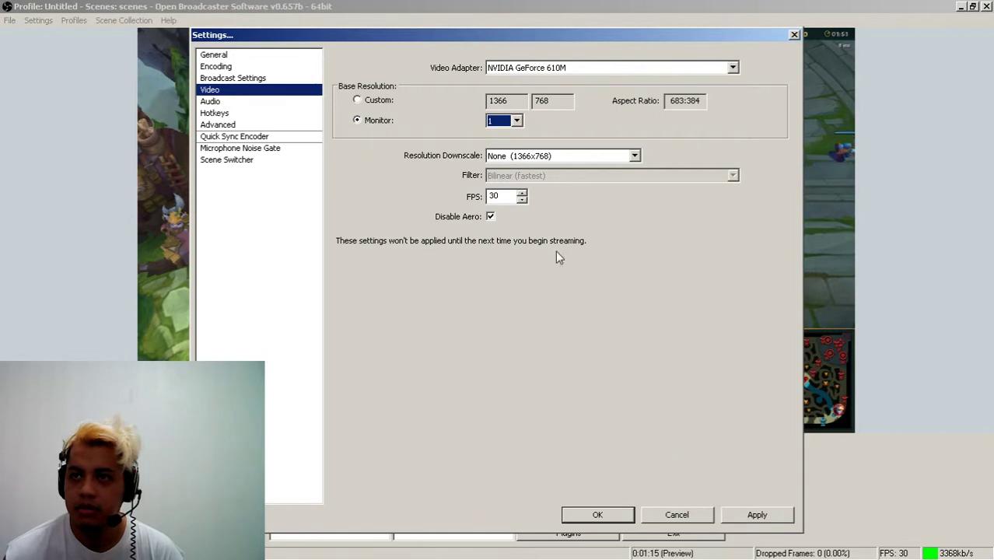
pyautogui.click(581, 158)
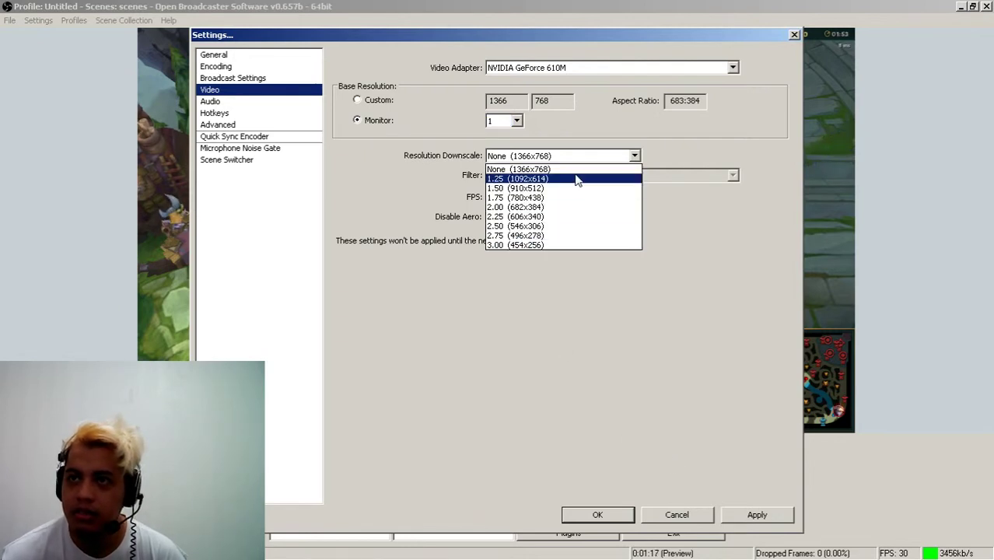
pyautogui.click(580, 169)
# - Use Monitor 2's 1920x1080 base with 1.50 downscale to 1280x720, then close Settings
pyautogui.click(516, 122)
pyautogui.click(504, 143)
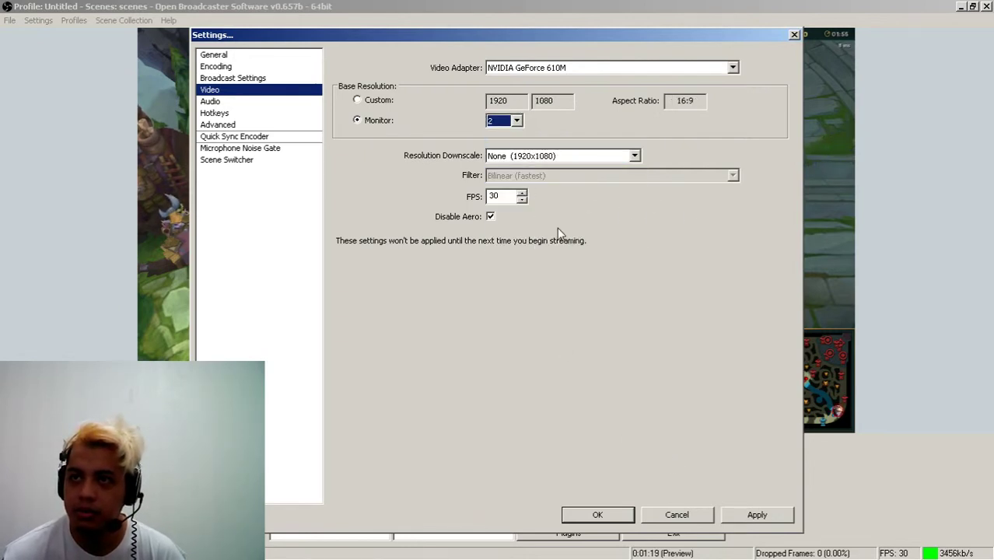
pyautogui.click(561, 159)
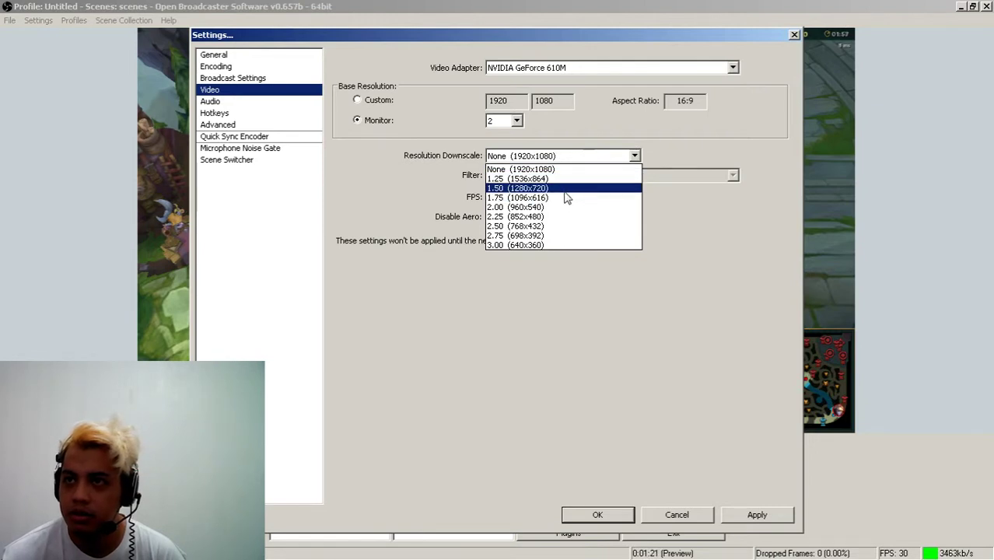
pyautogui.click(566, 191)
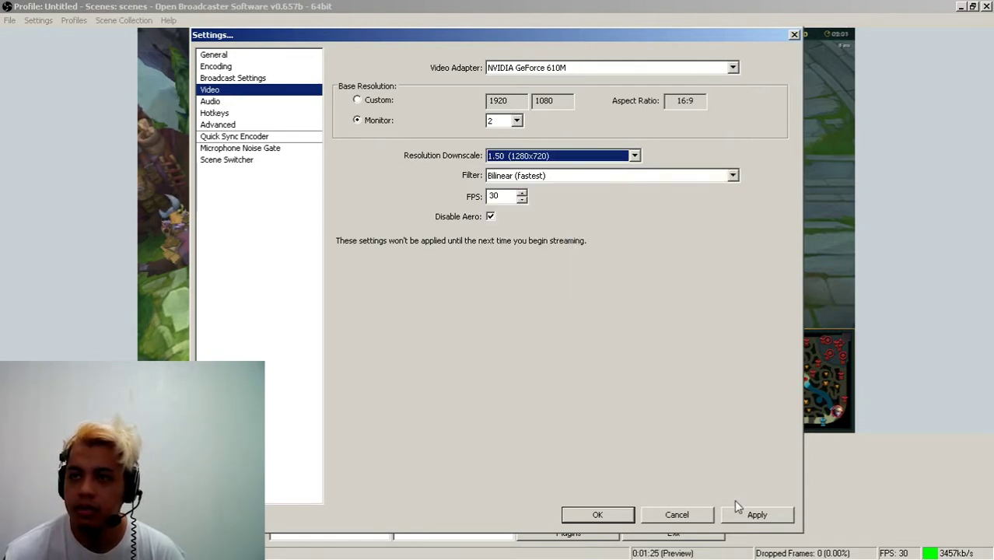
pyautogui.click(676, 516)
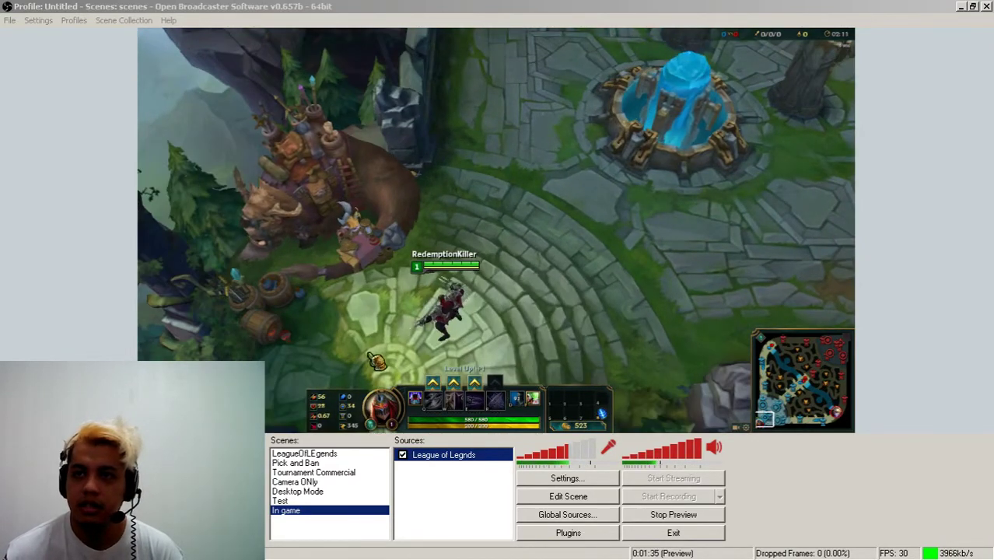
# - Switch League of Legends' in-game video resolution to 1280x720 and confirm with Okay
pyautogui.press('Escape')
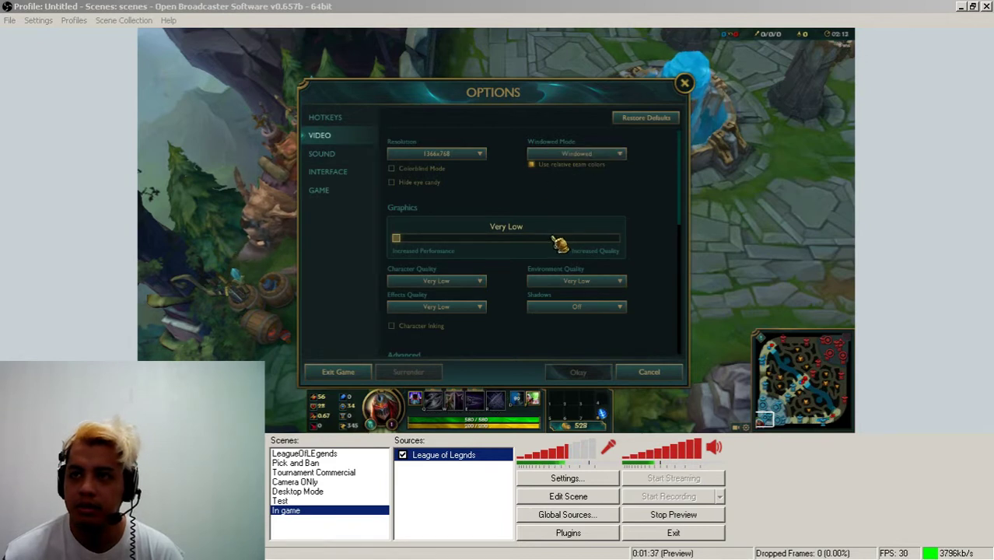
pyautogui.click(470, 154)
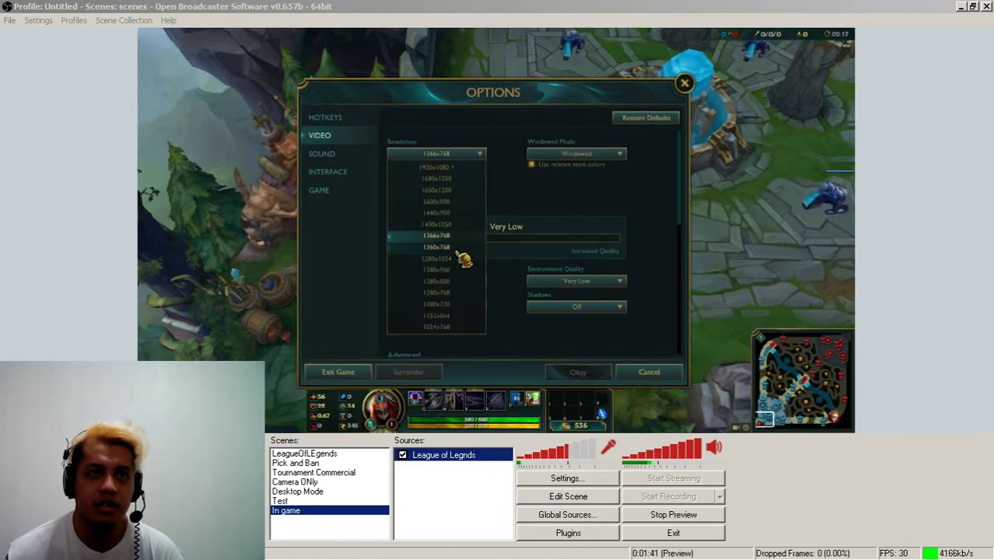
pyautogui.click(462, 303)
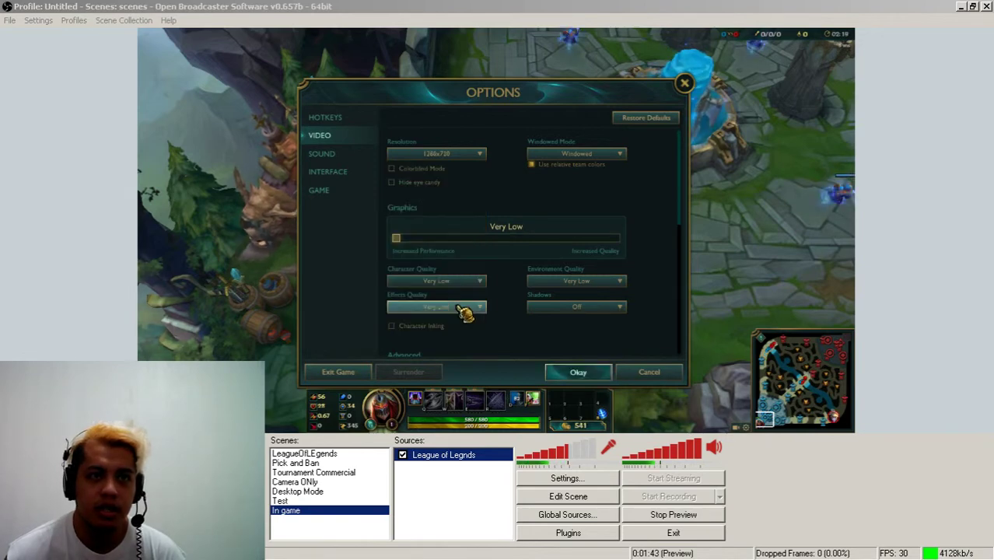
pyautogui.click(576, 372)
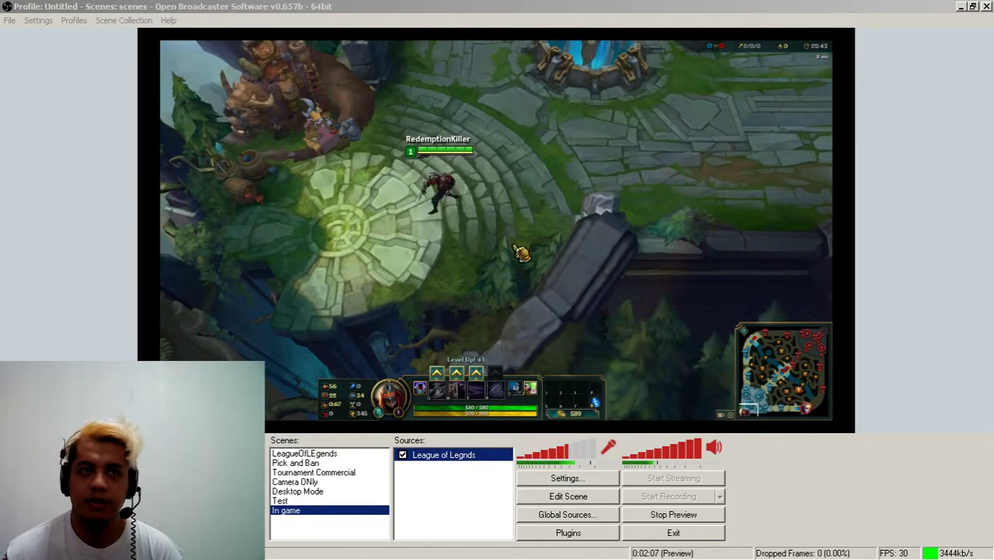
pyautogui.hotkey('alt', 'Tab')
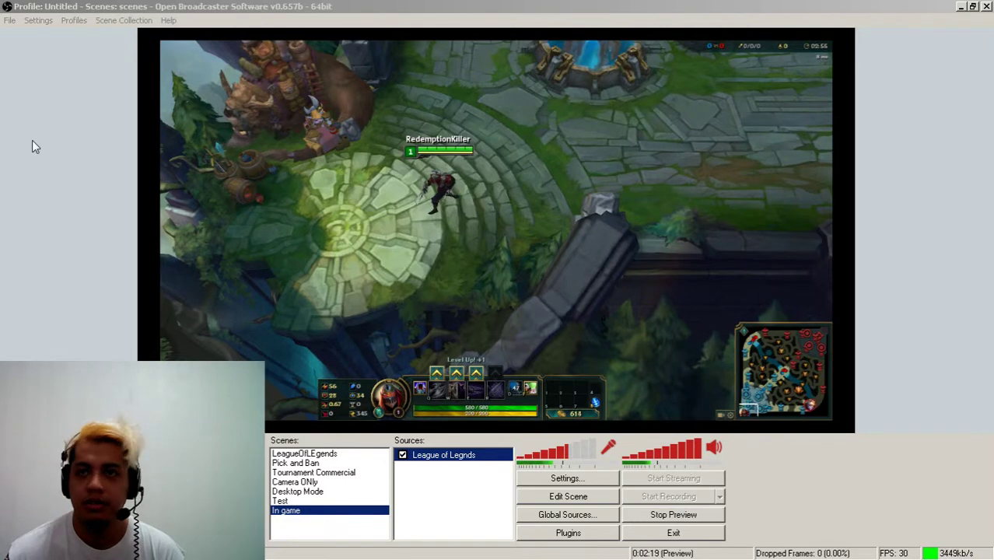
pyautogui.hotkey('ctrl', 'shift', 'Escape')
pyautogui.click(233, 71)
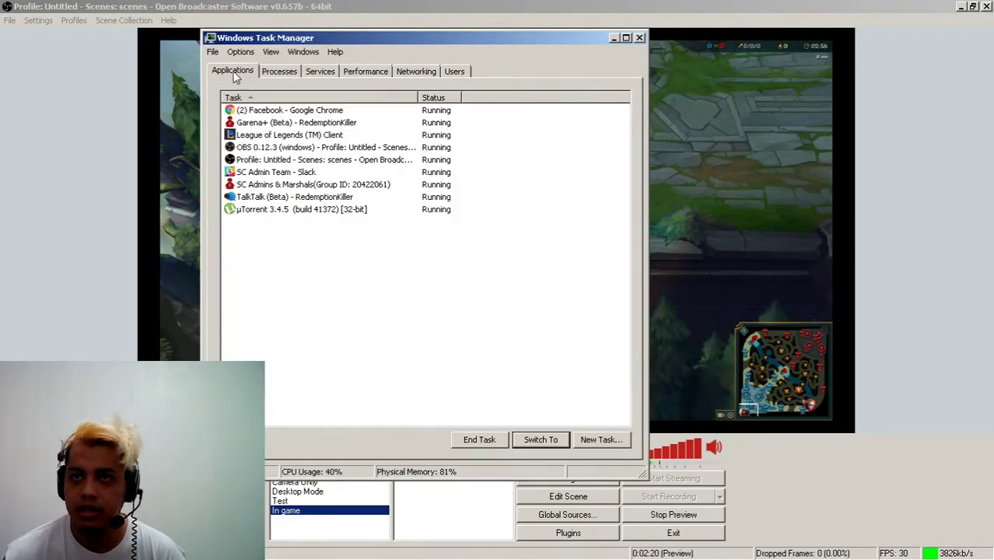
pyautogui.click(322, 72)
pyautogui.click(268, 72)
pyautogui.click(360, 73)
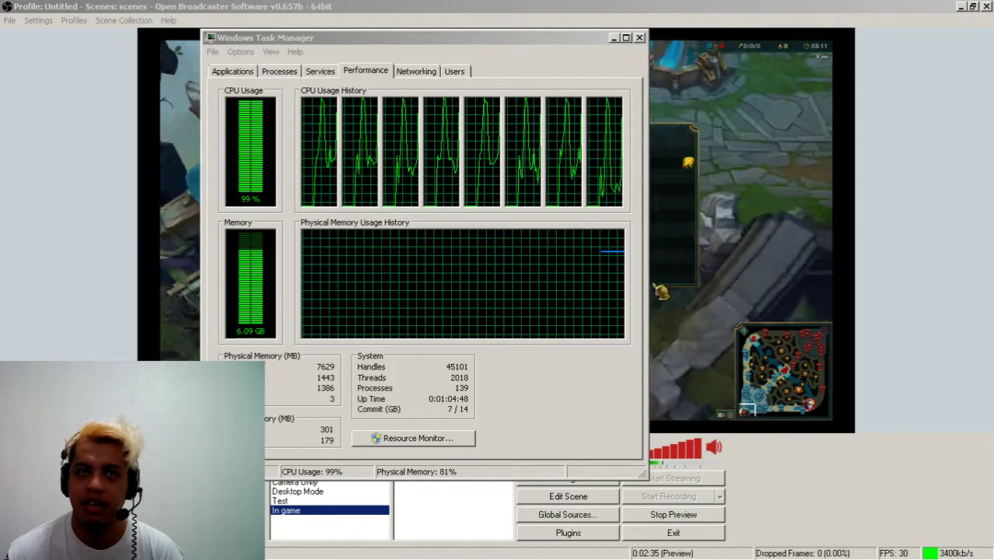
pyautogui.click(417, 288)
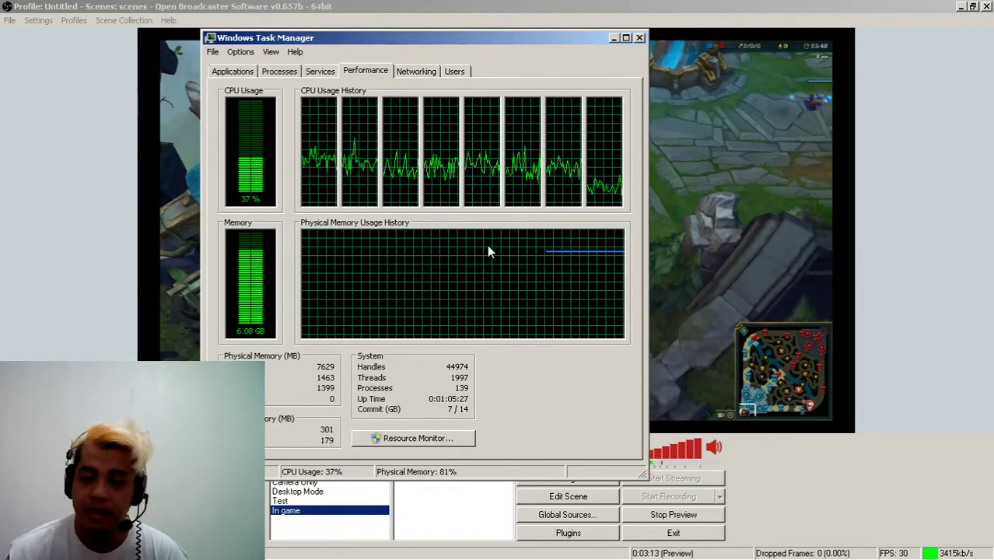
pyautogui.click(425, 72)
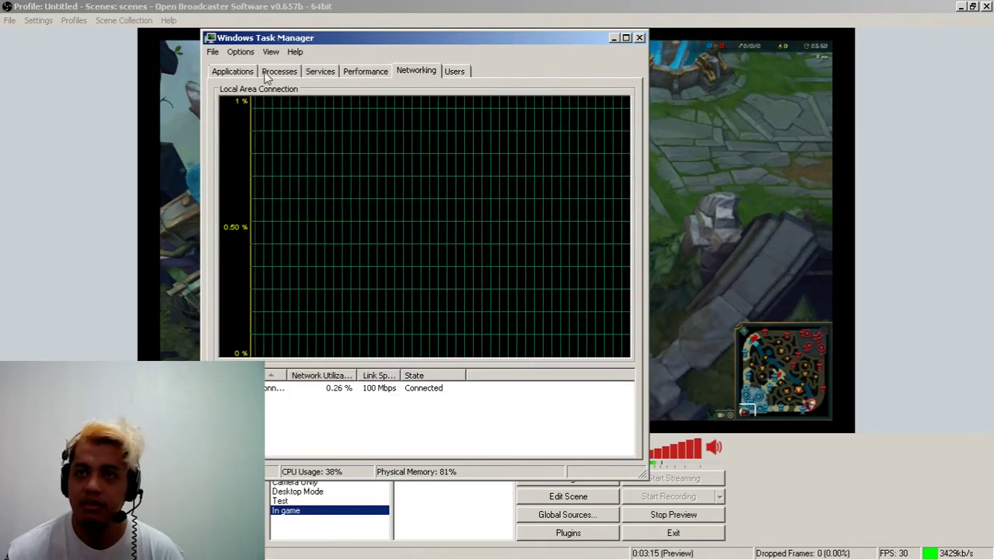
pyautogui.click(213, 69)
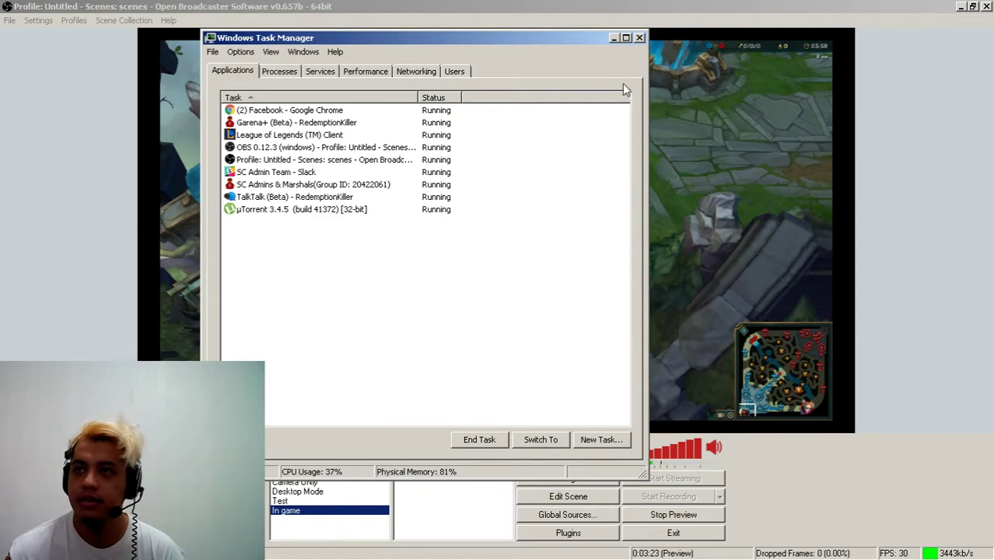
pyautogui.click(614, 39)
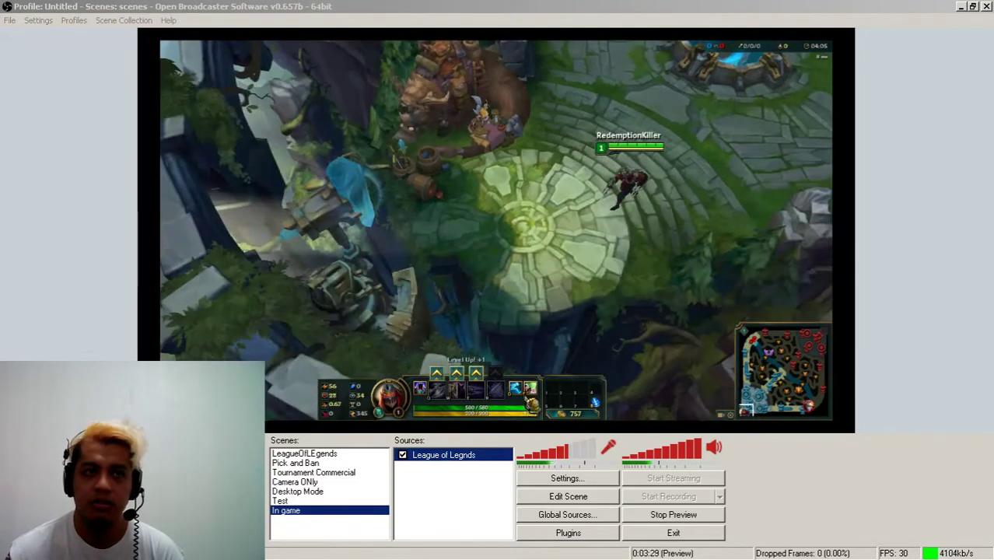
# - Exit the League of Legends match, confirming the Leave Game warning
pyautogui.press('Escape')
pyautogui.click(342, 372)
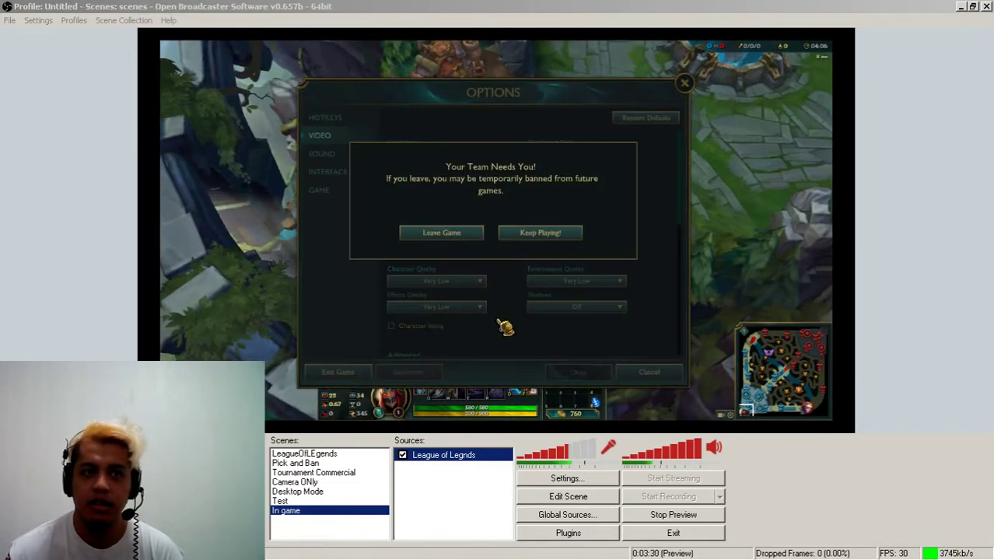
pyautogui.click(448, 235)
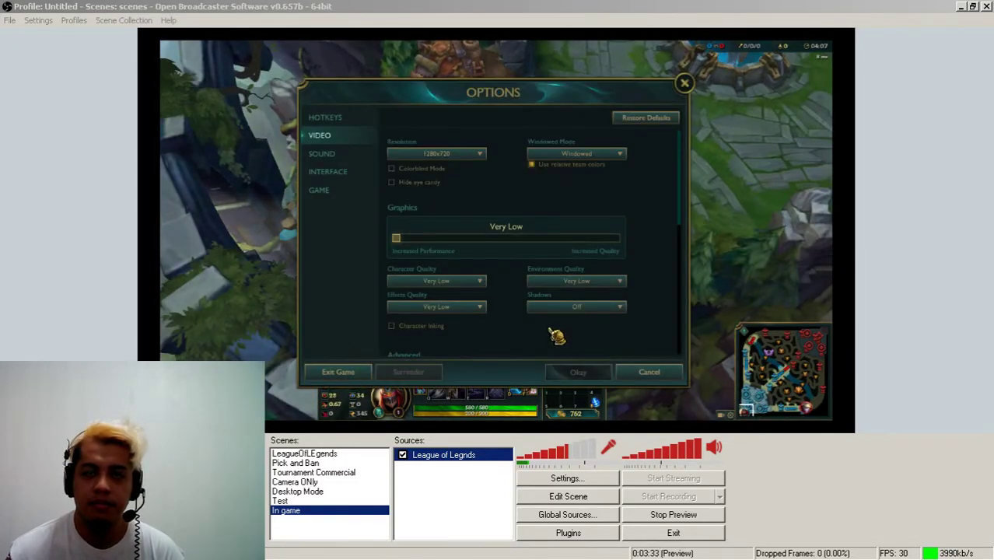
pyautogui.click(362, 372)
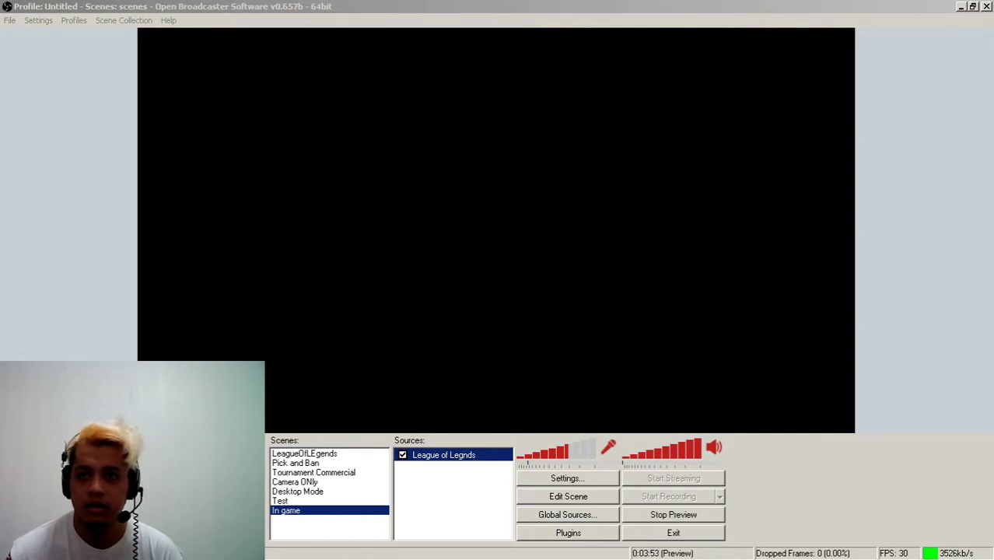
pyautogui.hotkey('alt', 'Tab')
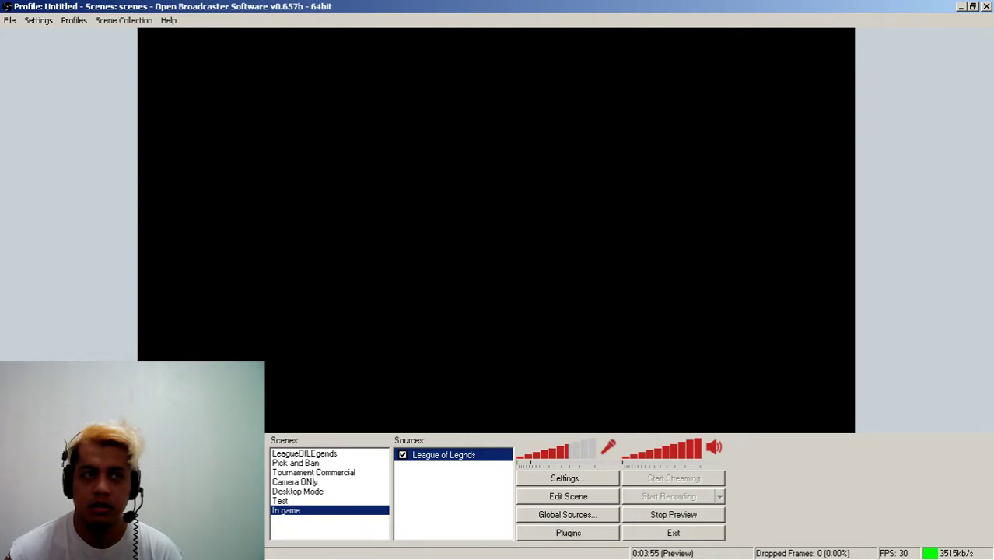
pyautogui.hotkey('alt', 'Tab')
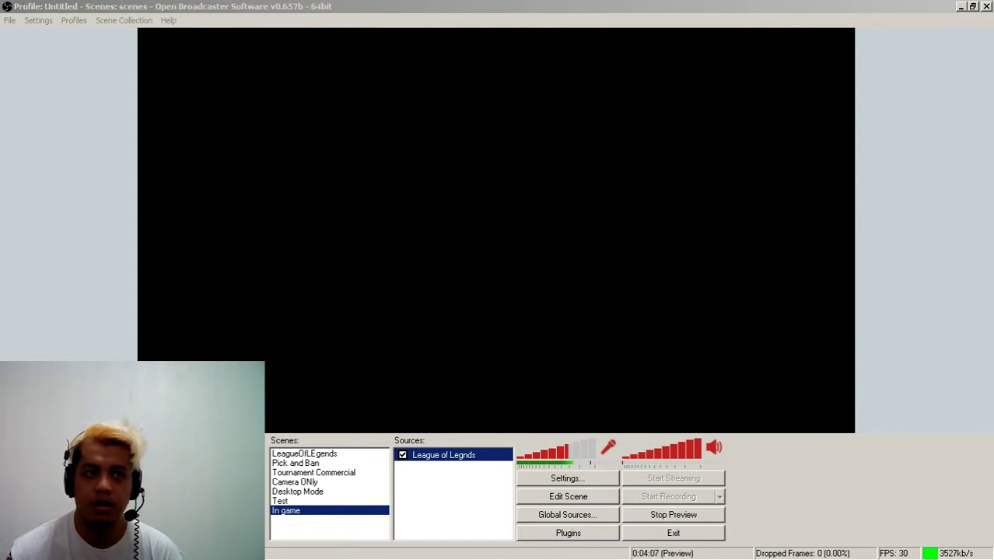
pyautogui.click(106, 341)
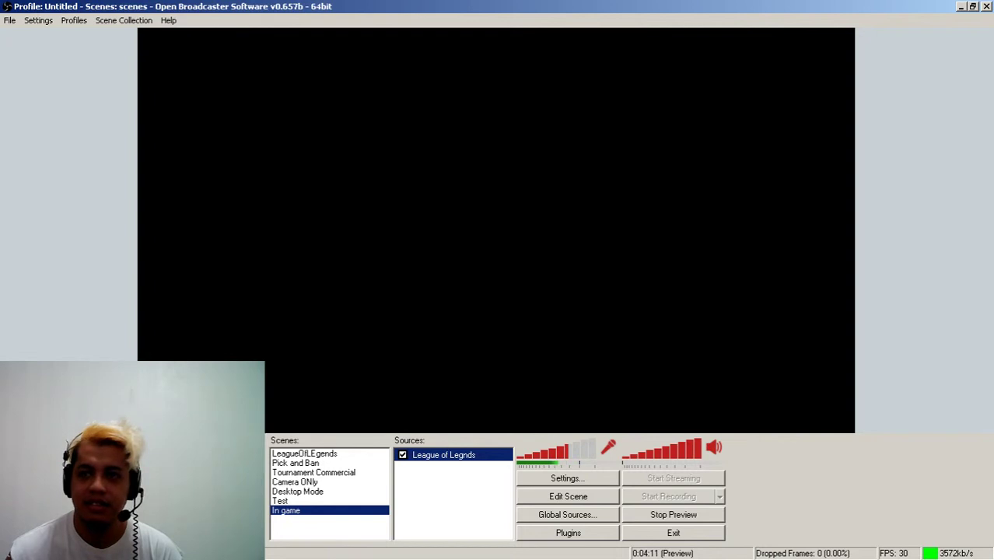
# - Select the Test scene to bring up its Launcher window capture
pyautogui.click(308, 492)
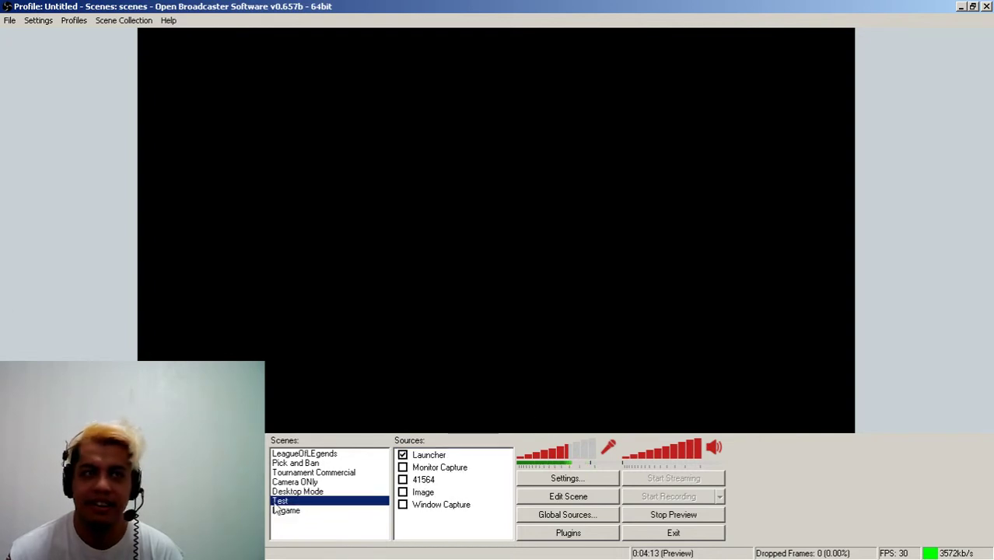